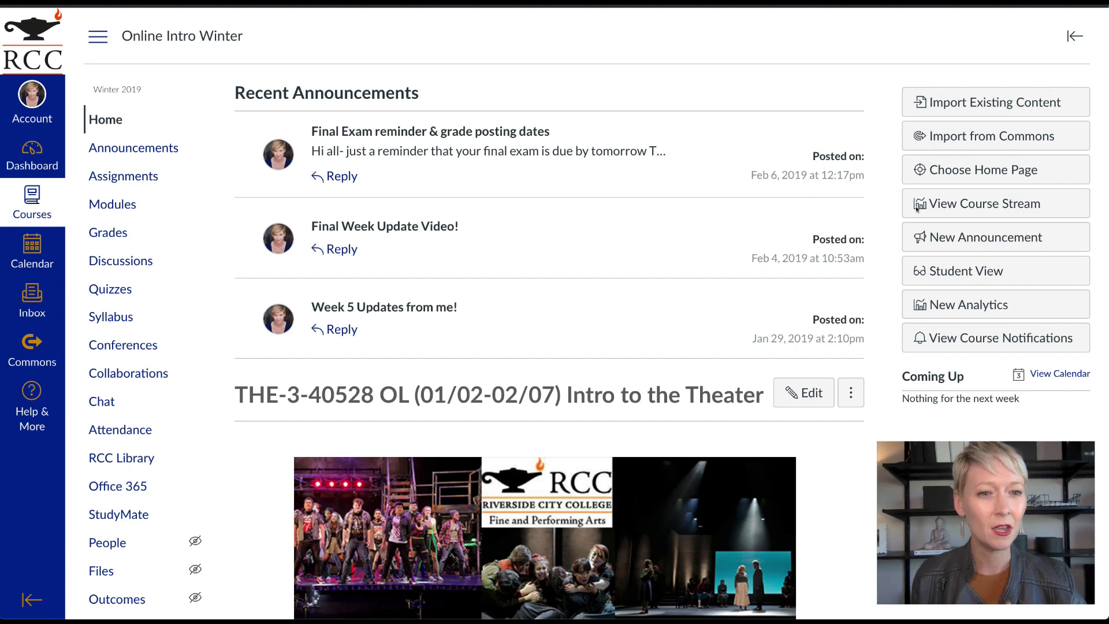
- Open the course's New Analytics page, which reports an 87.82% average course grade
left_click(969, 305)
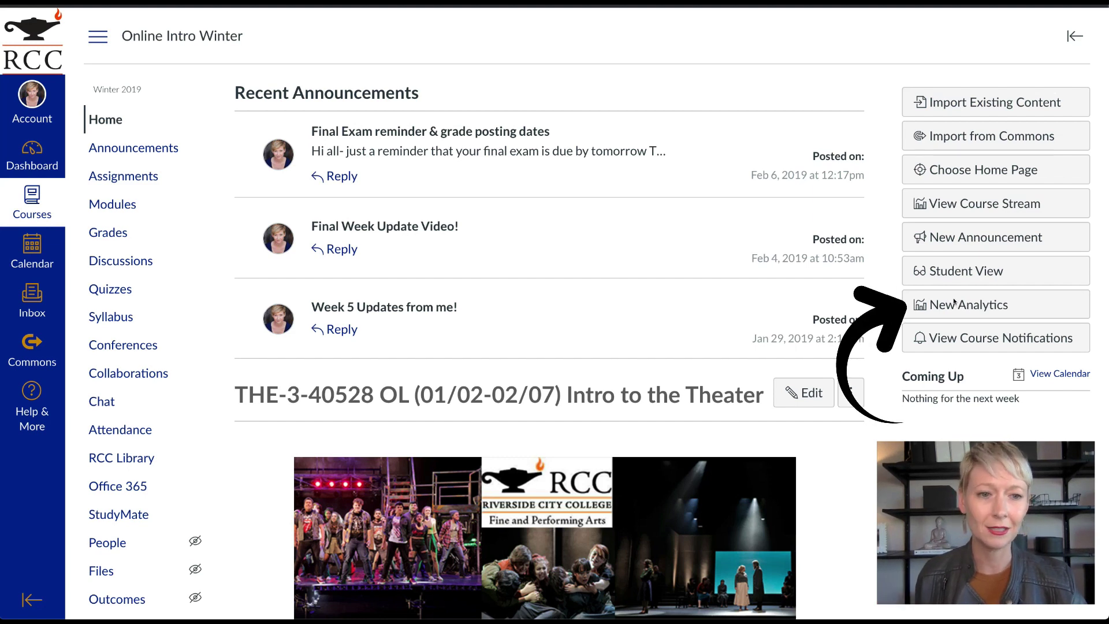
left_click(950, 305)
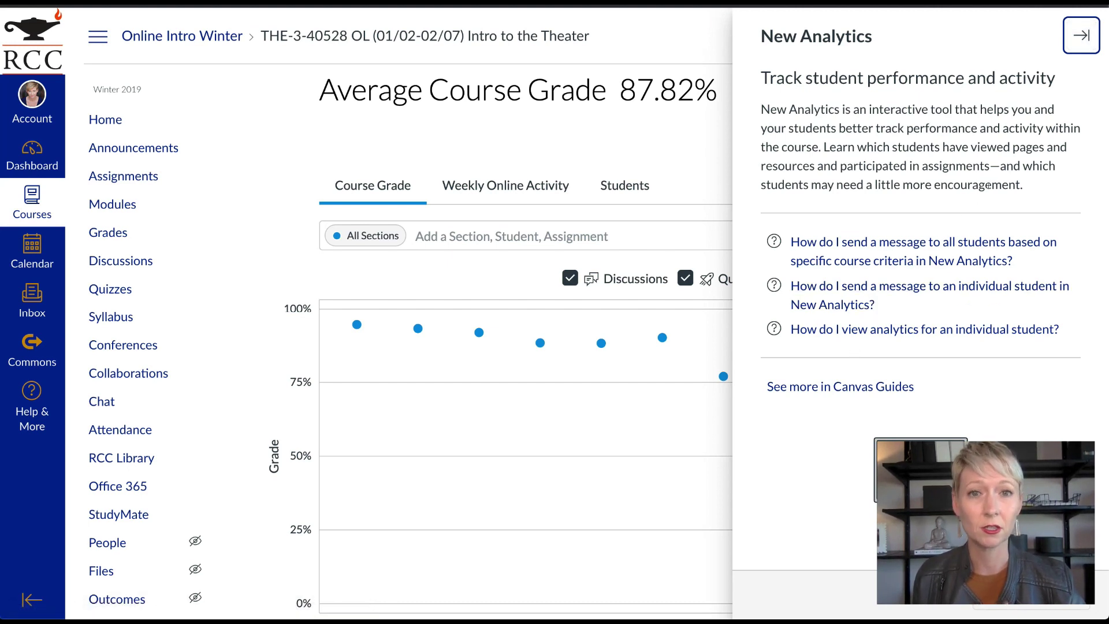
- Close the help panel and review the Course Grade chart of eleven discussion and quiz averages
left_click(1081, 35)
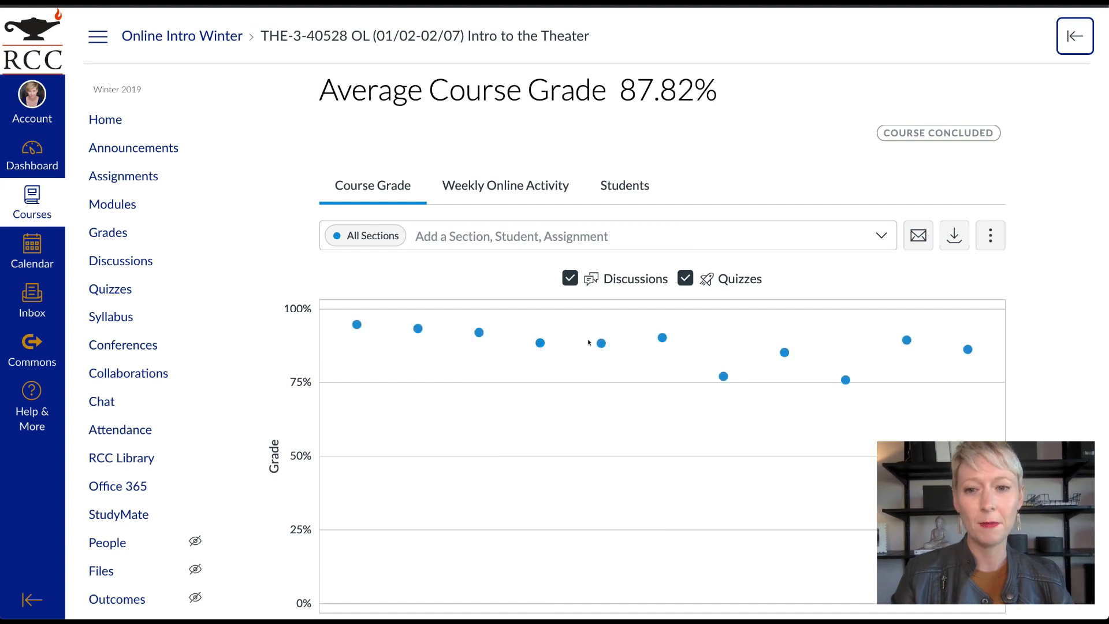
mouse_move(726, 377)
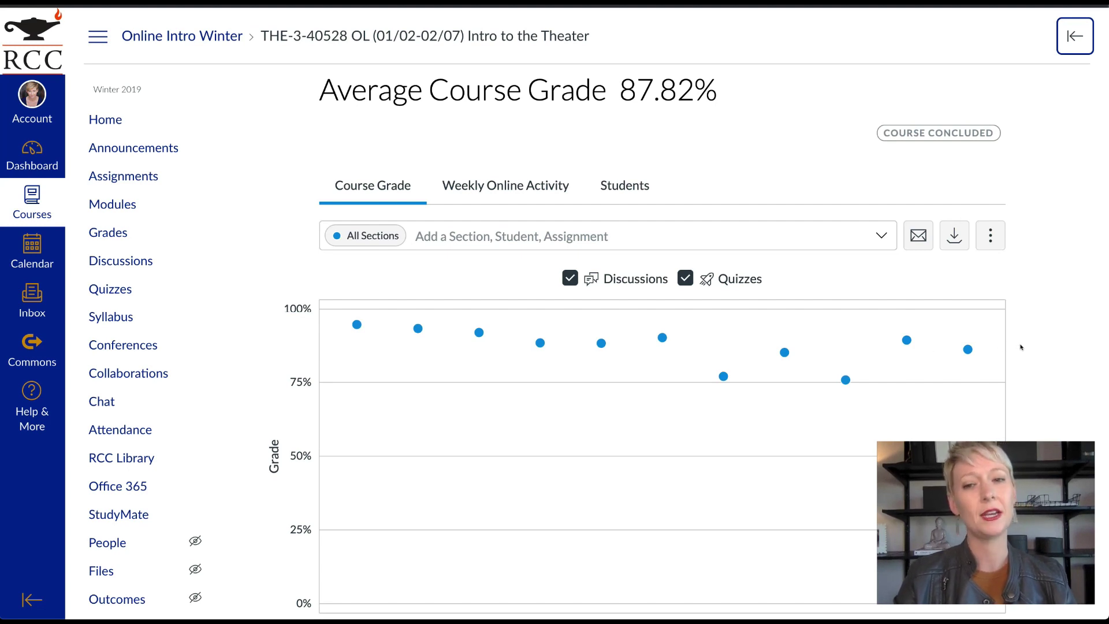
scroll(1021, 348, "down", 2)
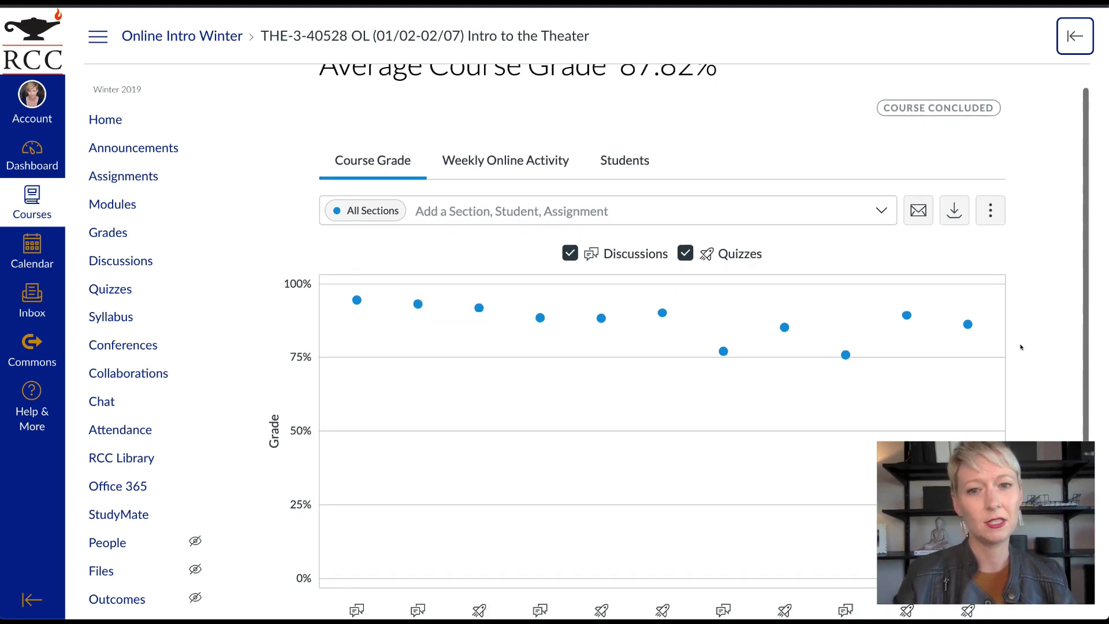
scroll(1021, 347, "up", 2)
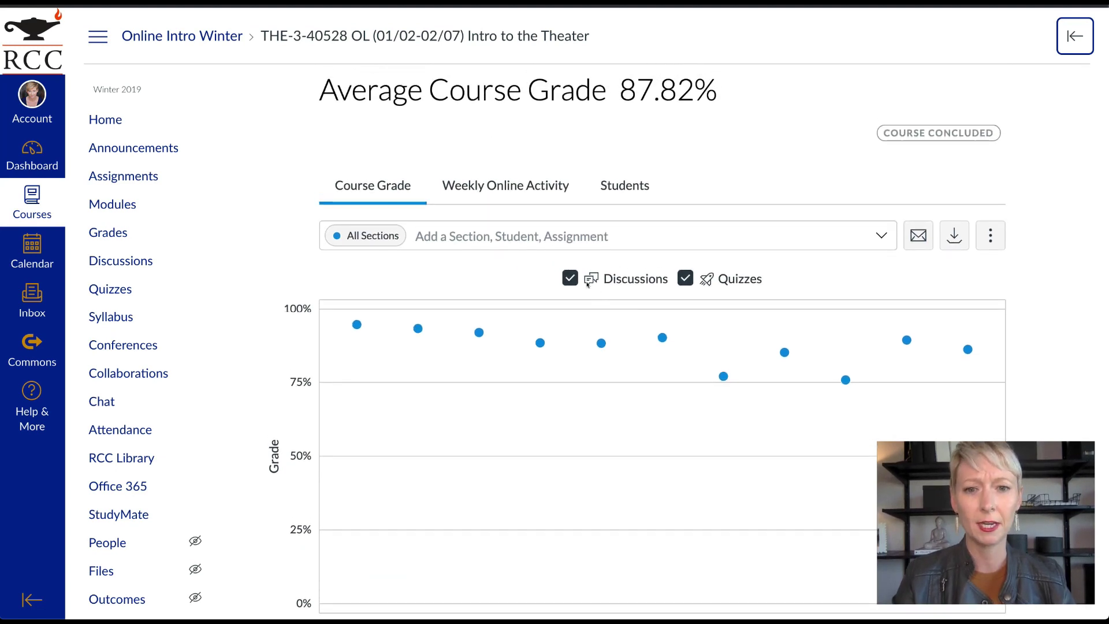
left_click(568, 278)
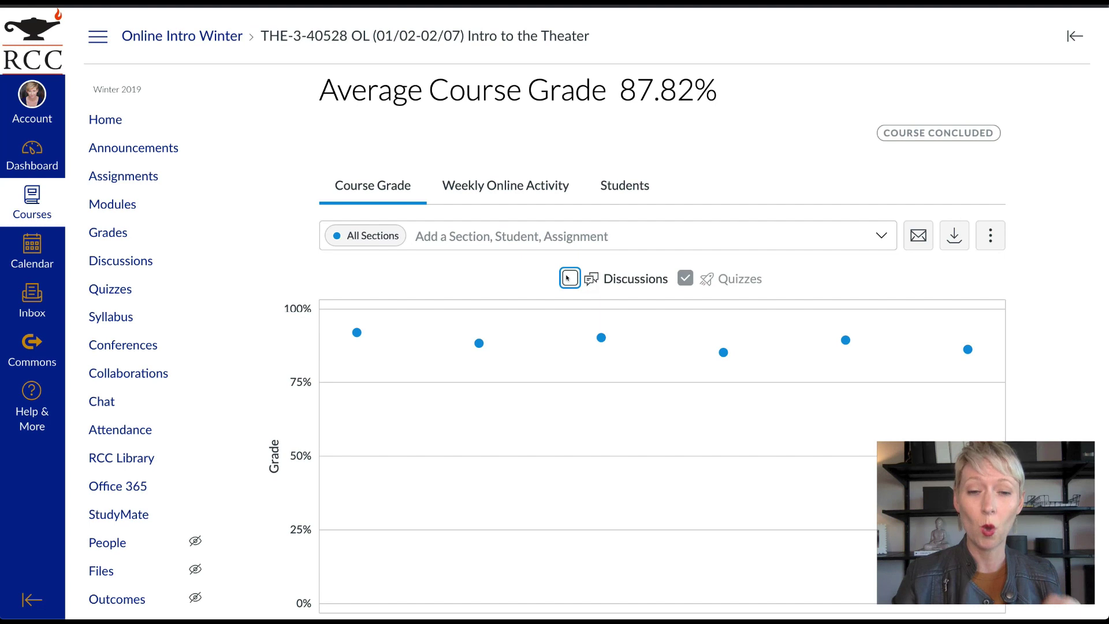
left_click(568, 278)
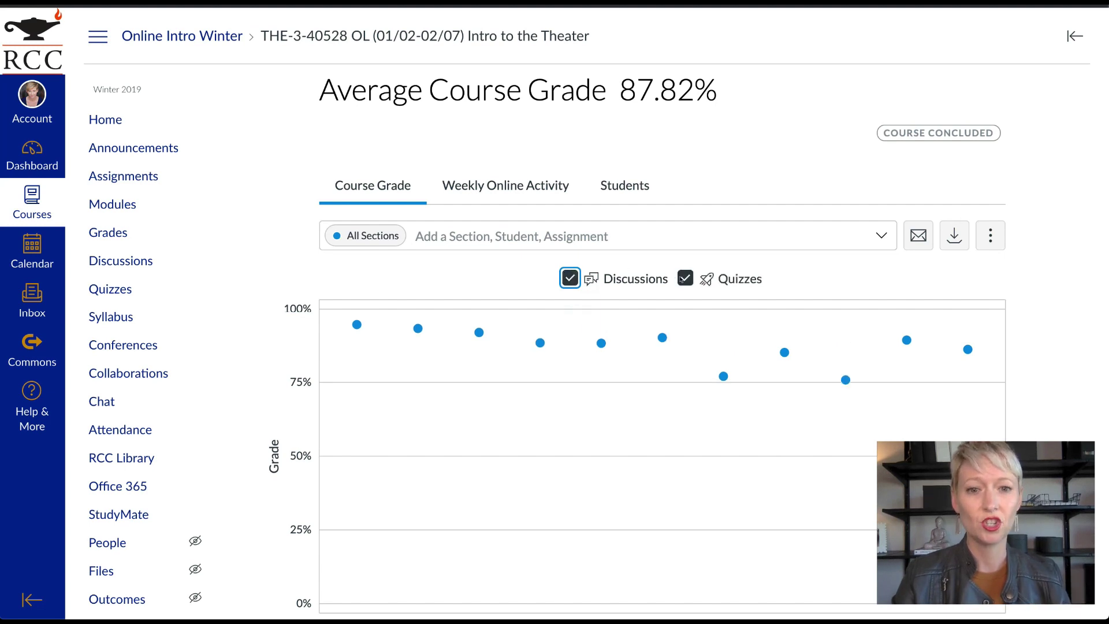
left_click(684, 279)
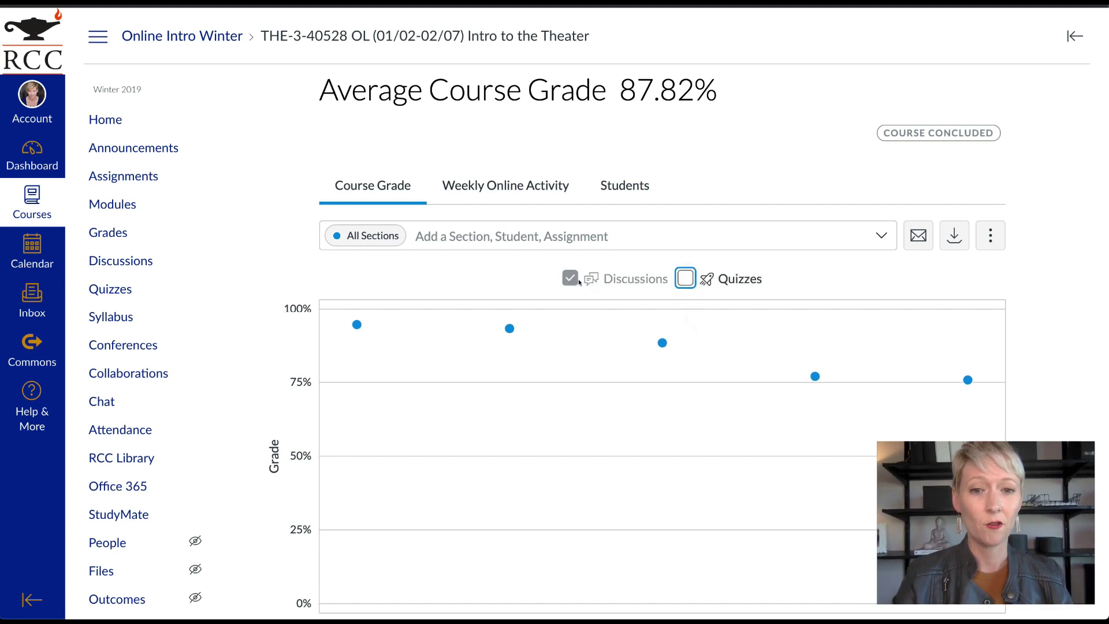
left_click(685, 278)
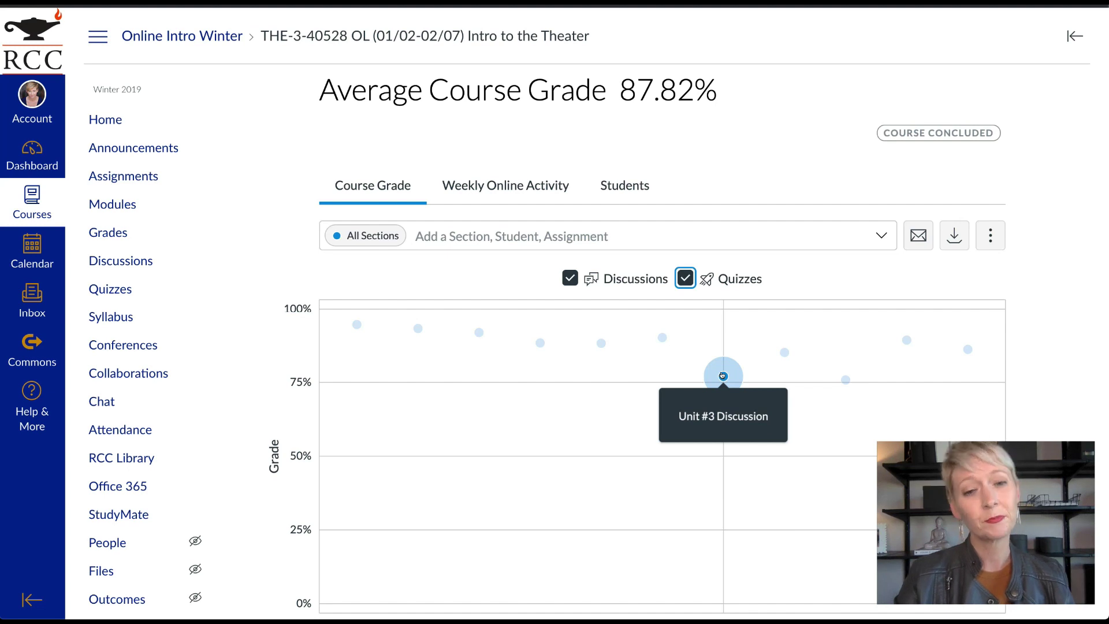
mouse_move(781, 351)
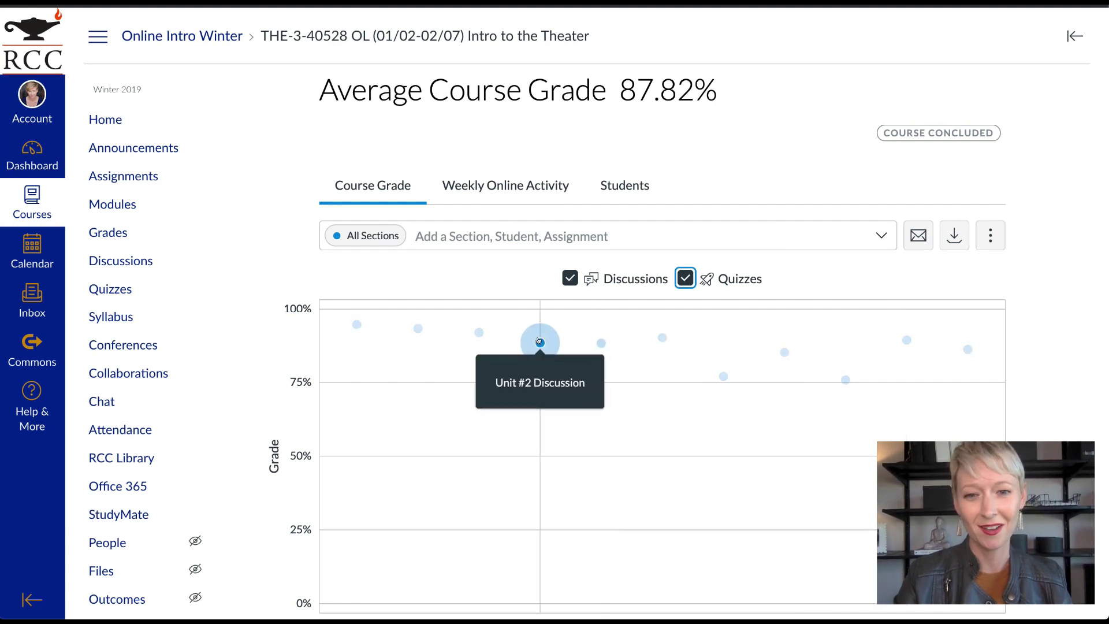
scroll(746, 344, "down", 2)
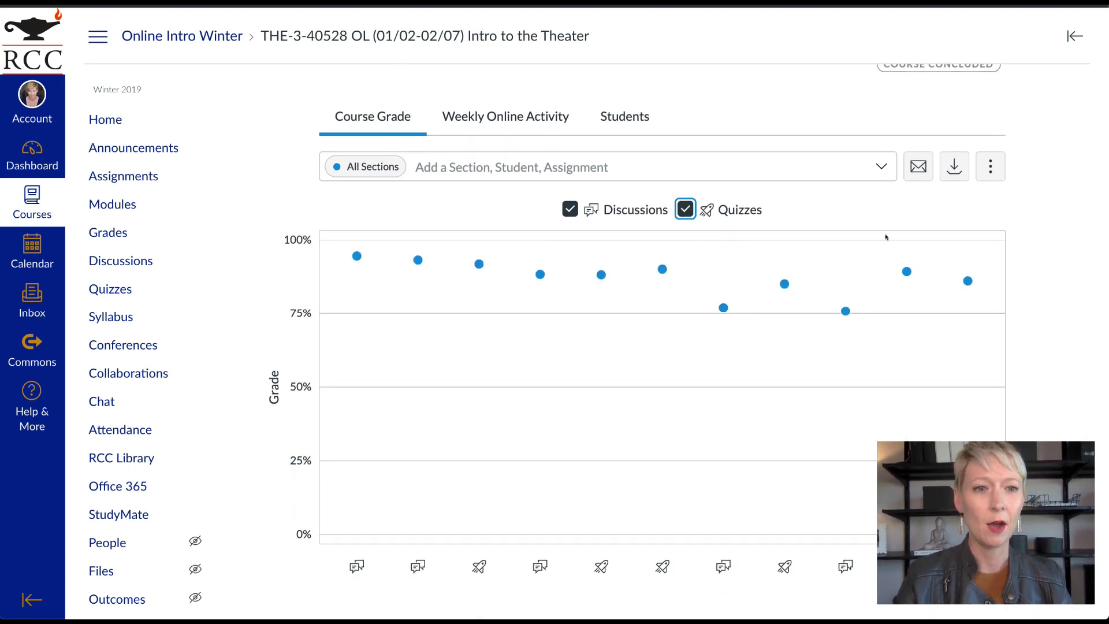
left_click(913, 167)
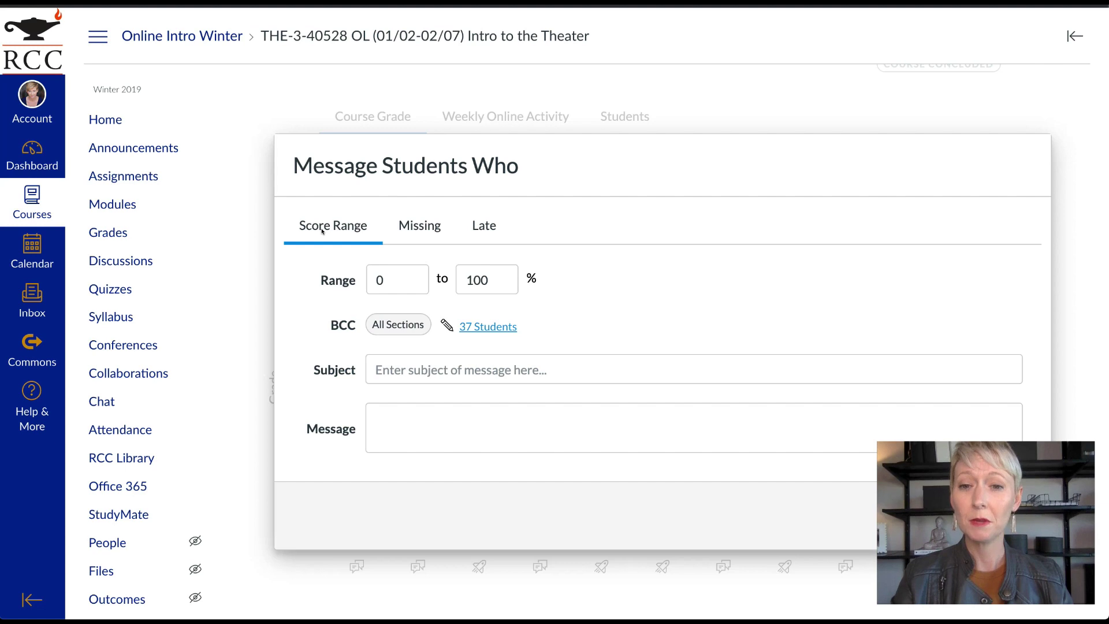
left_click(417, 224)
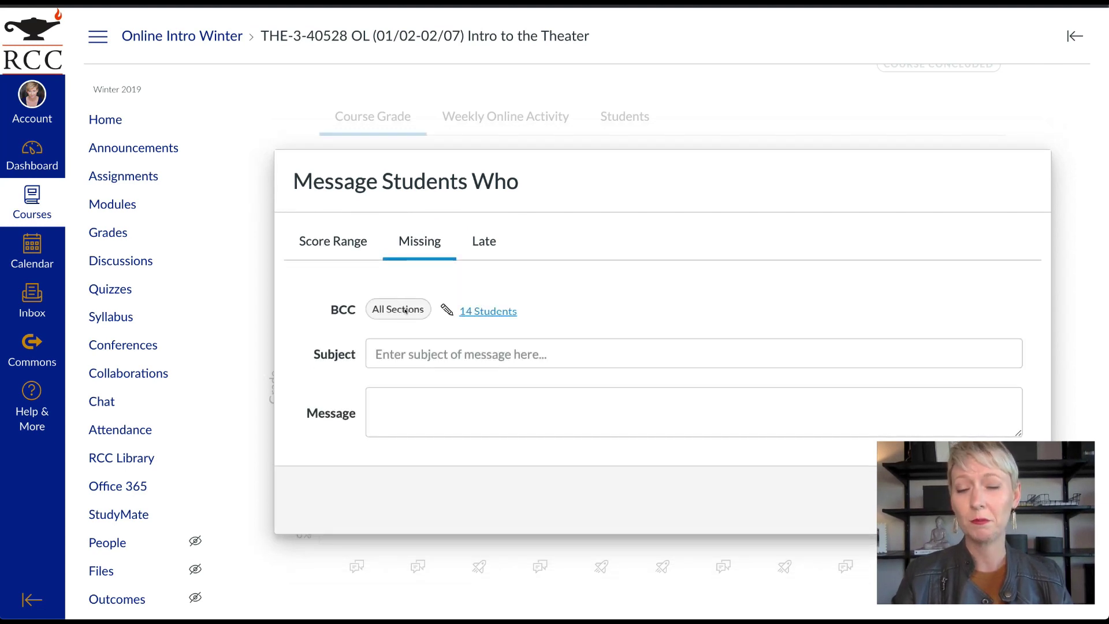
left_click(483, 242)
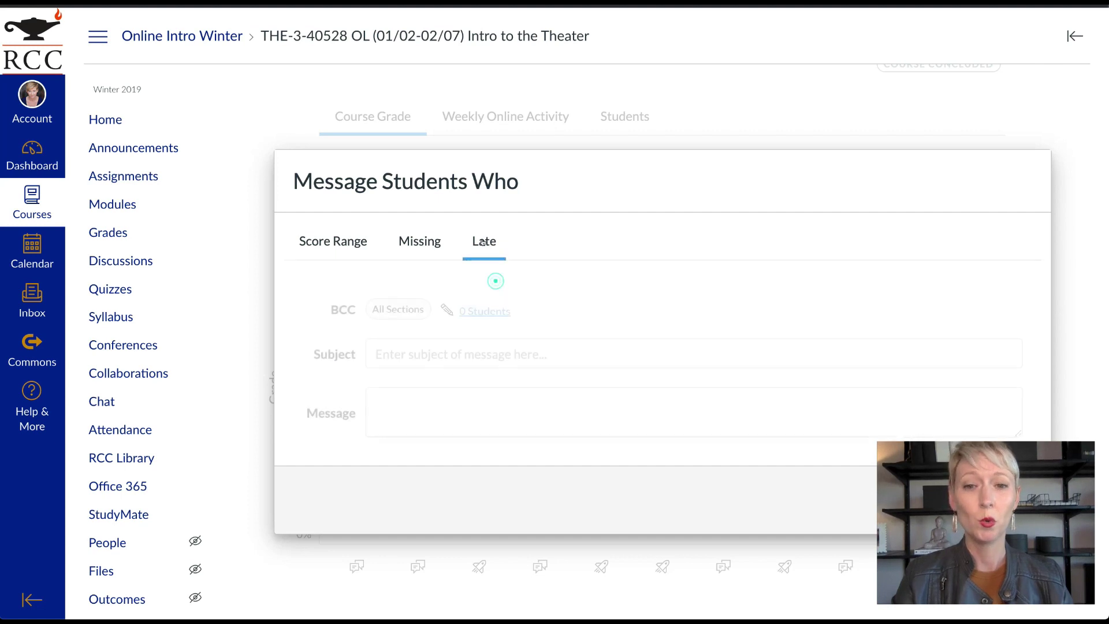
left_click(426, 241)
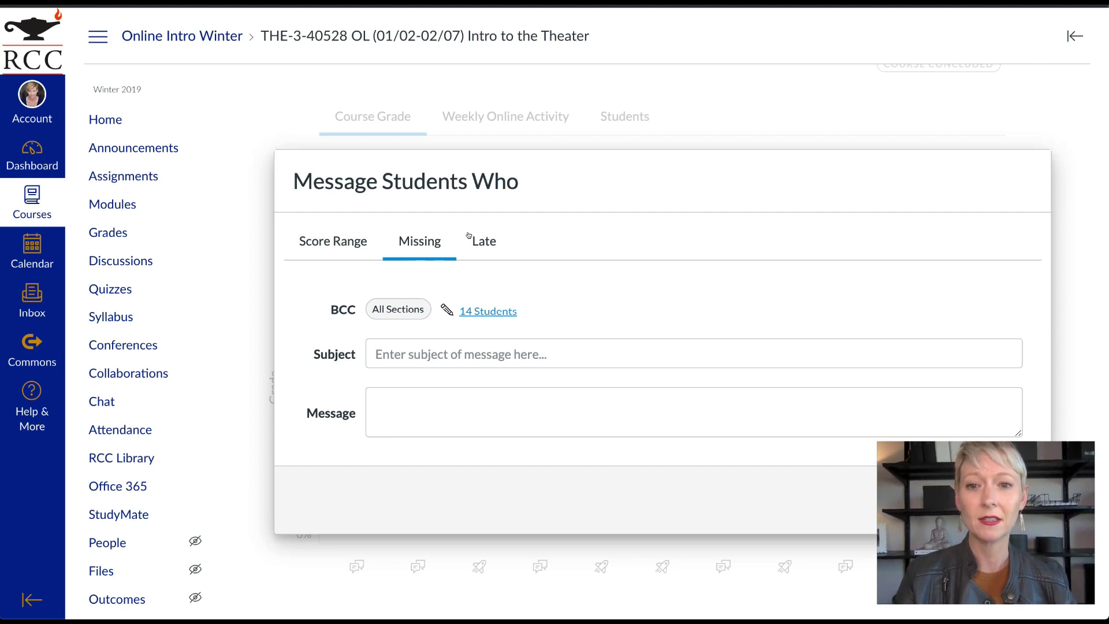
left_click(336, 242)
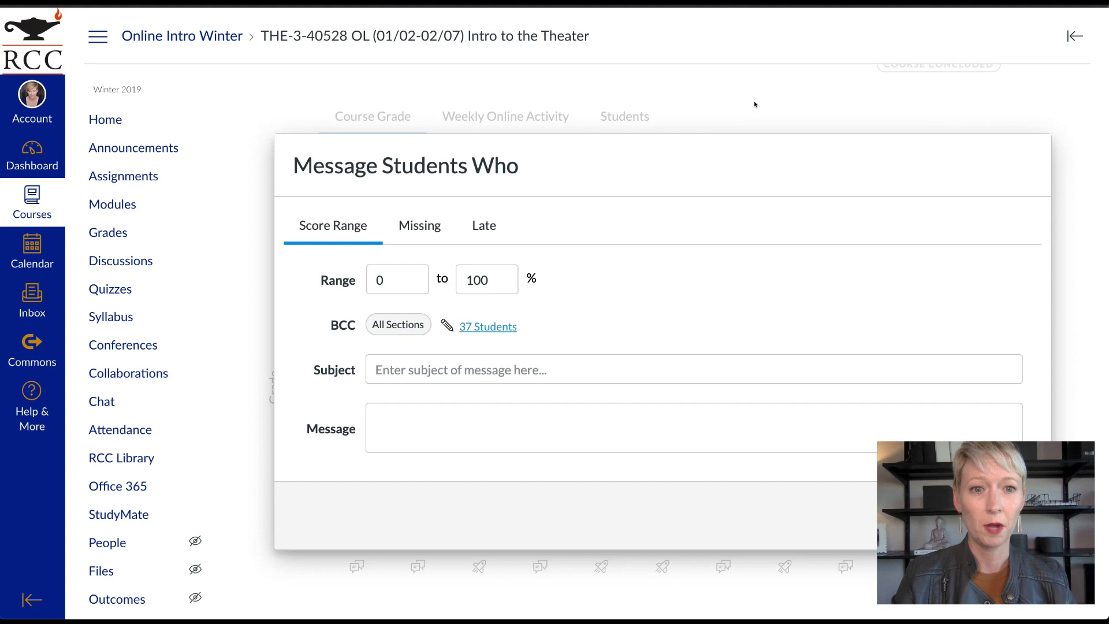
scroll(641, 231, "down", 4)
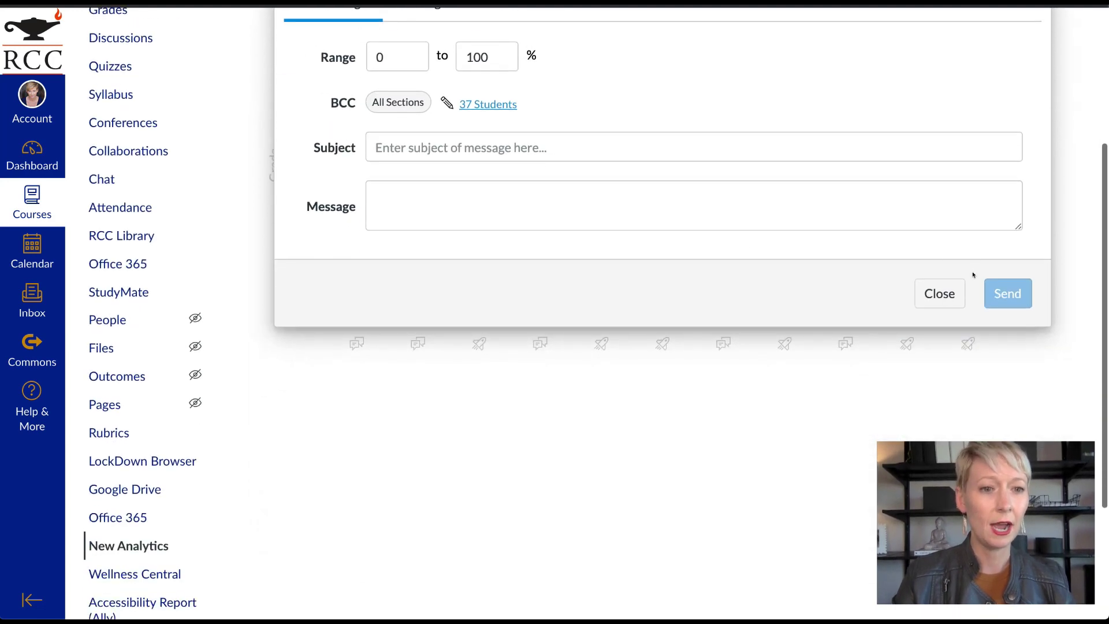
left_click(940, 294)
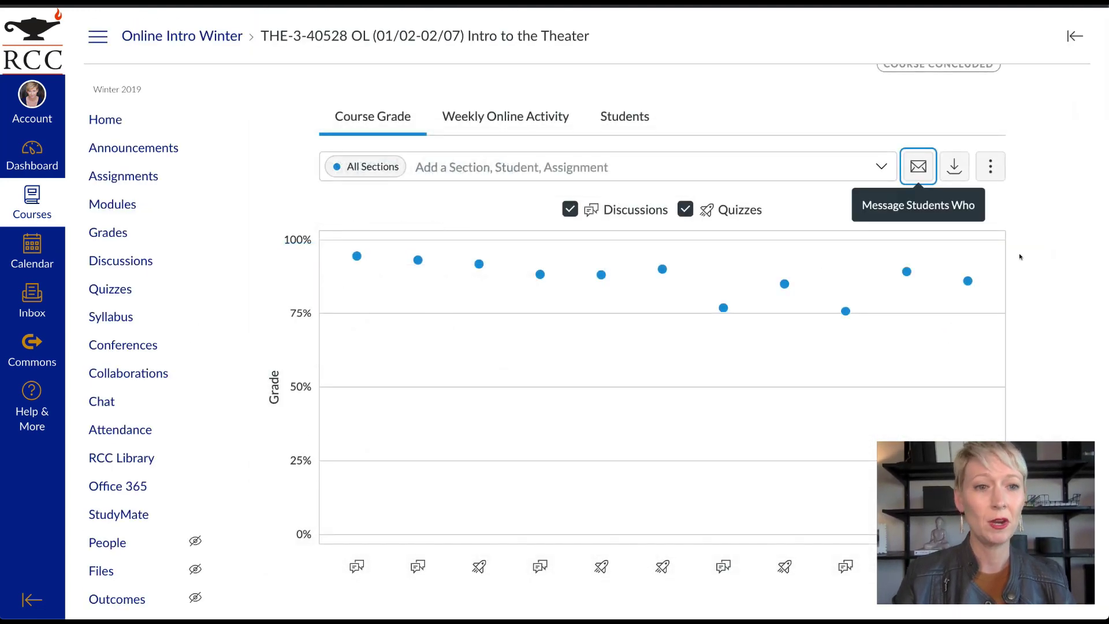
scroll(1015, 249, "up", 1)
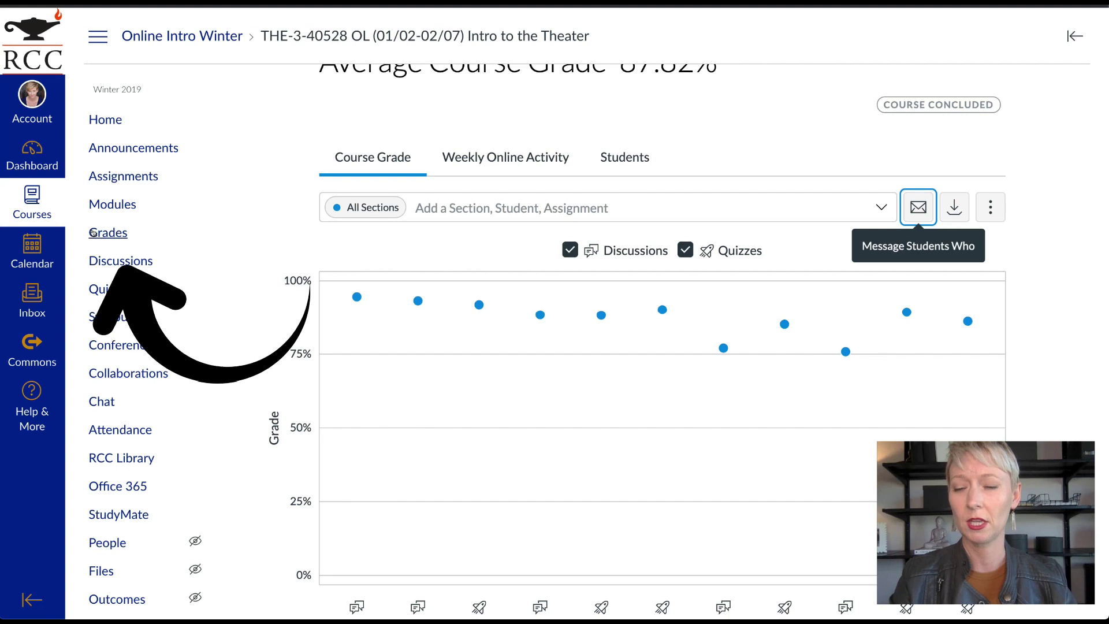
- From the gradebook, message students who haven't submitted Introduce Yourself to the Class
left_click(93, 233)
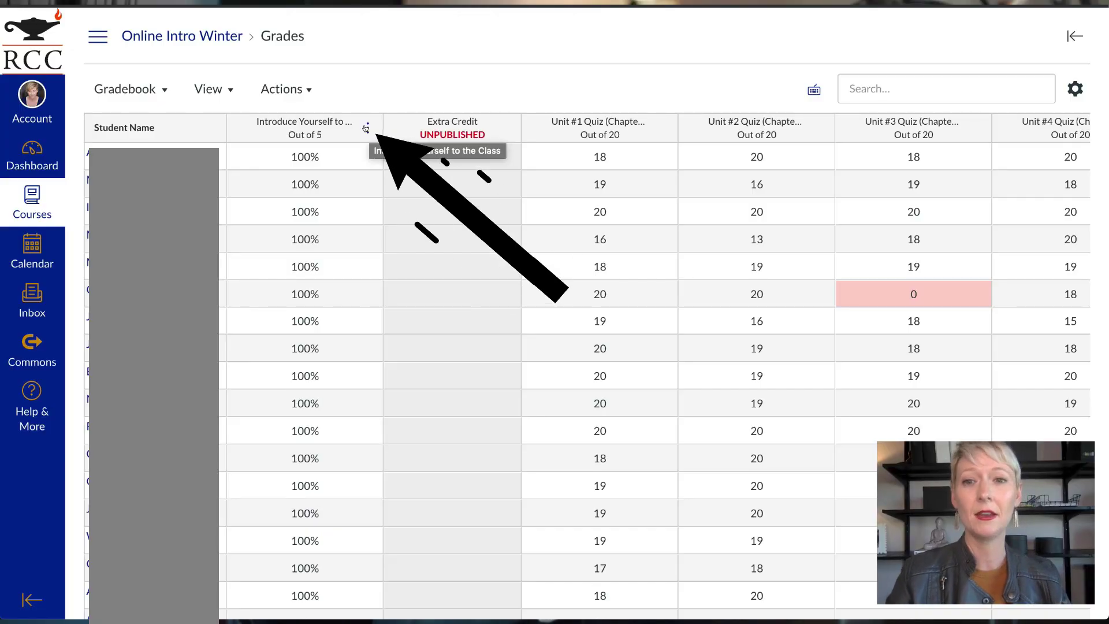
left_click(367, 127)
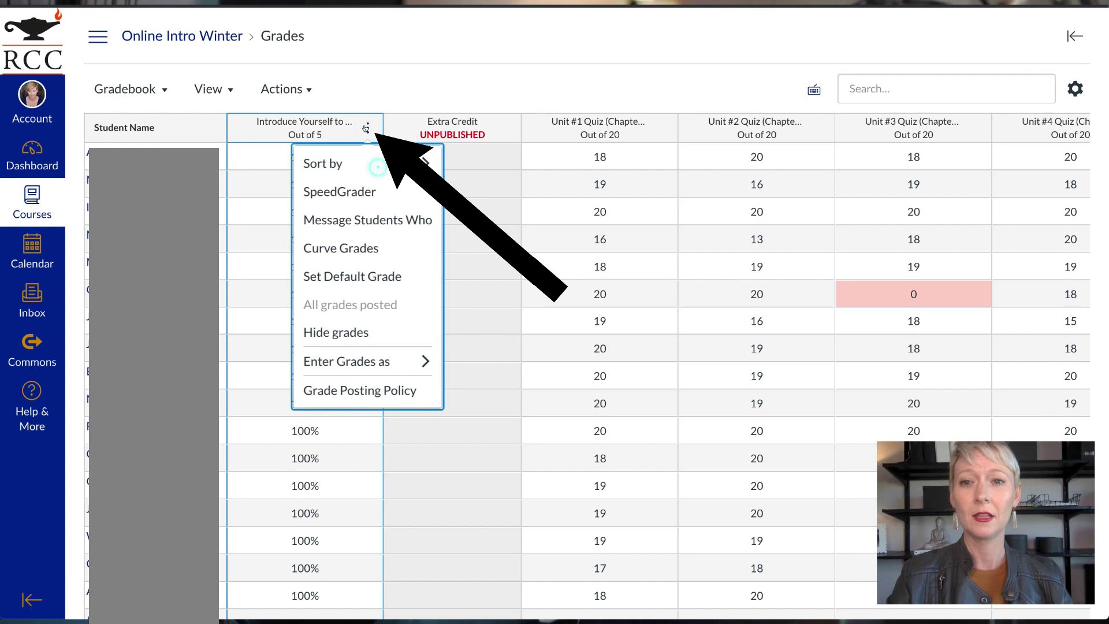
left_click(356, 220)
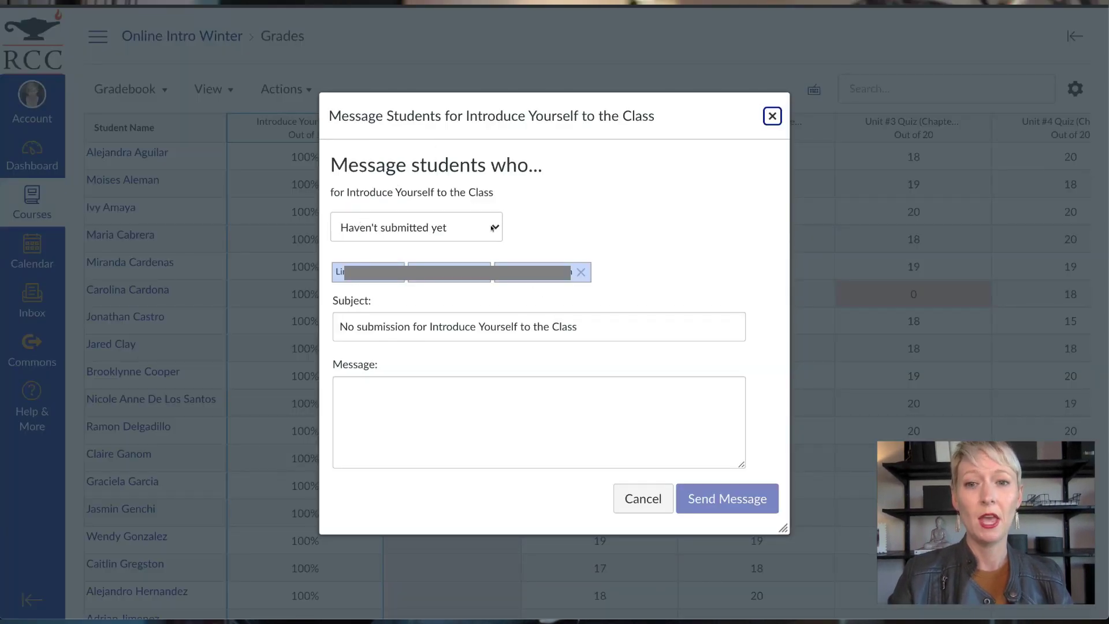
left_click(492, 229)
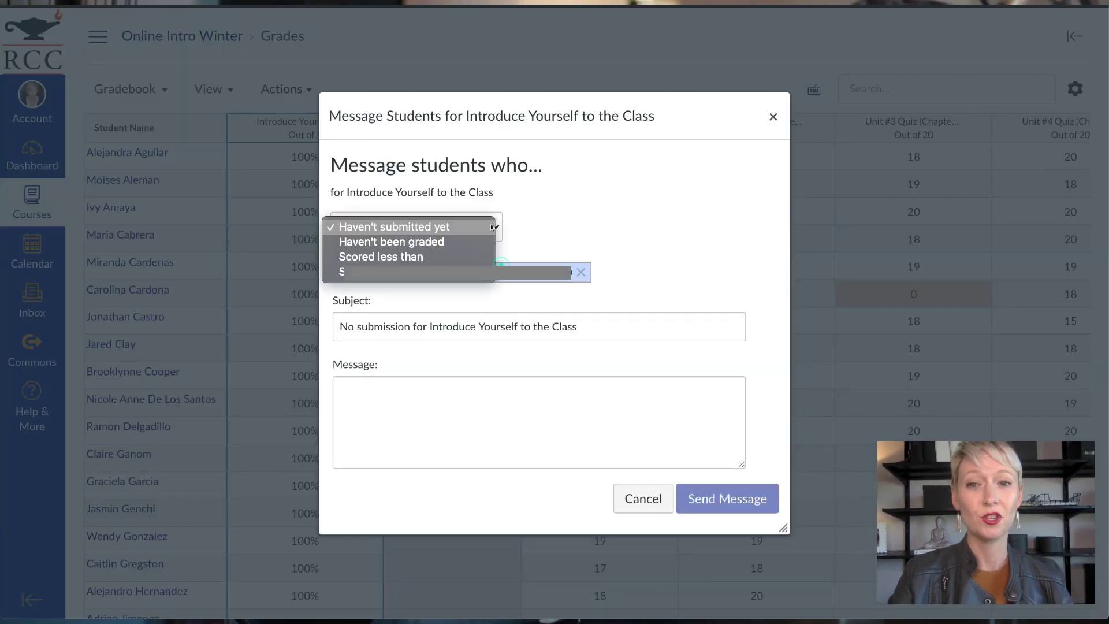
left_click(456, 227)
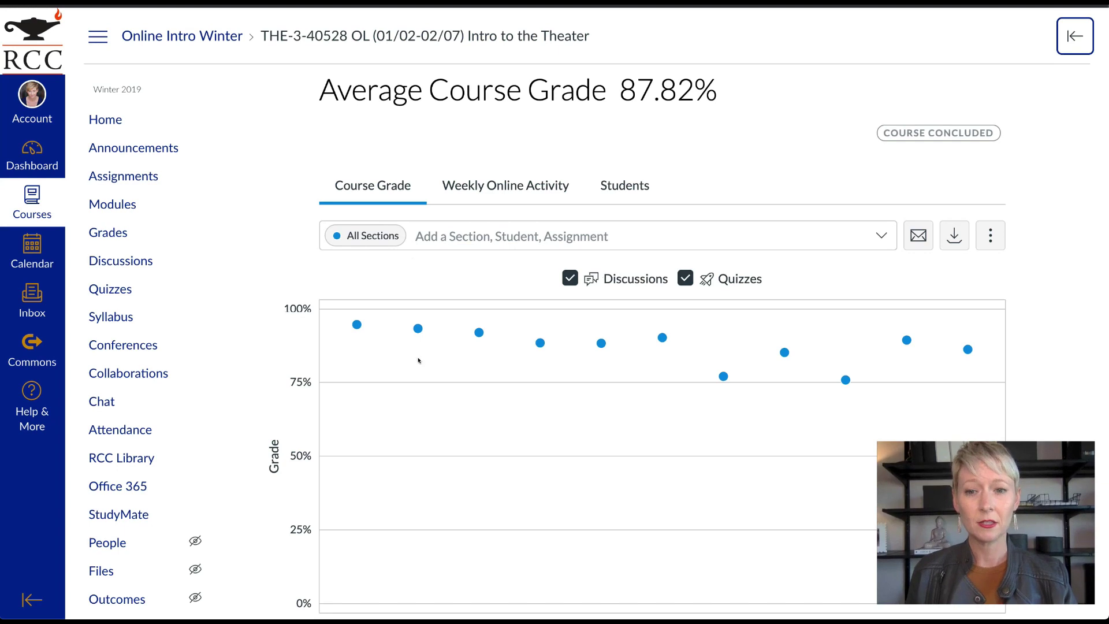
- Turn on Display Shapes for the Course Grade chart
scroll(420, 370, "down", 1)
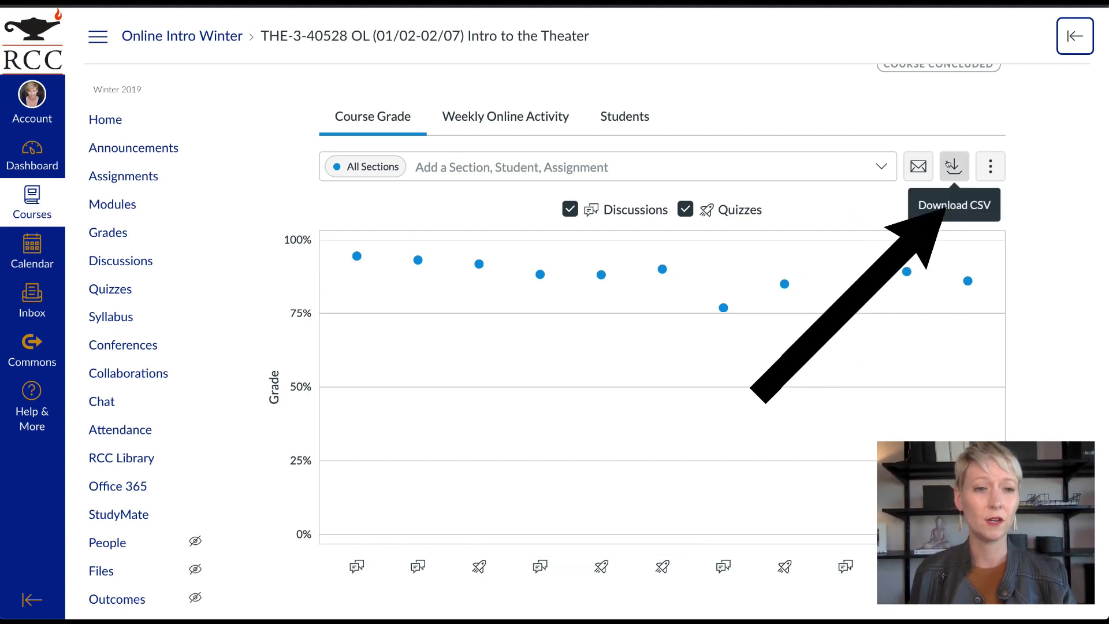
left_click(985, 167)
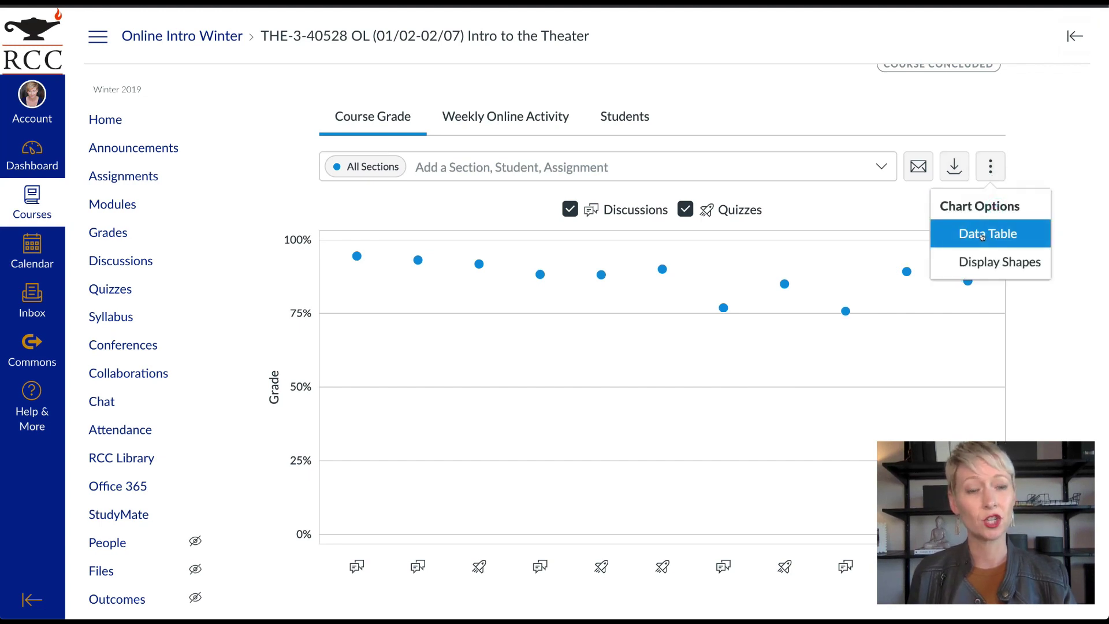
left_click(985, 256)
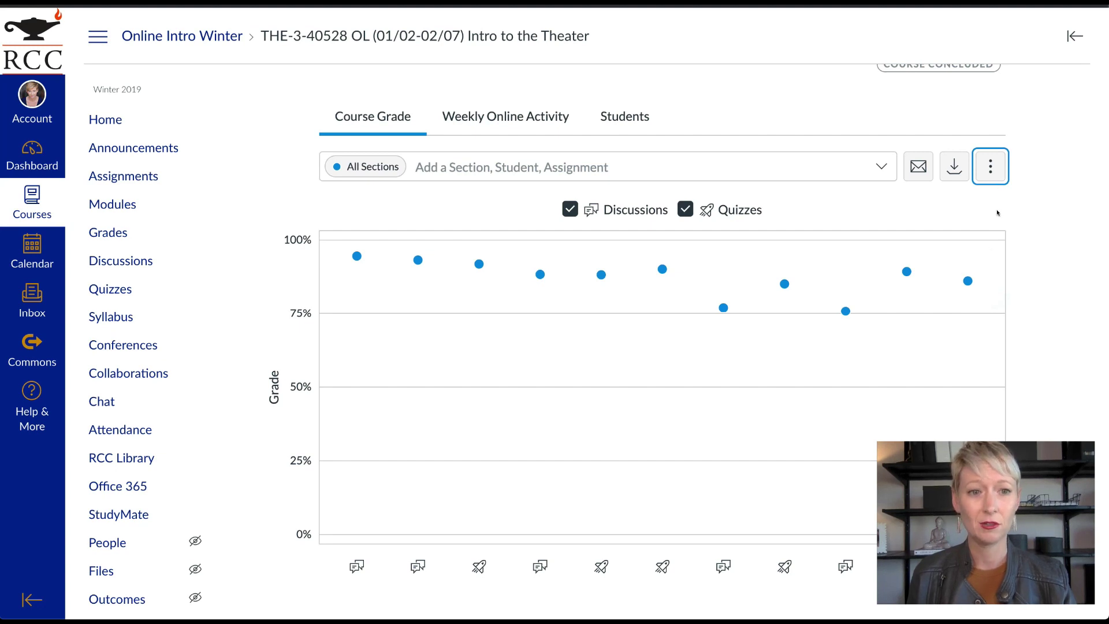
- Show the Course Grade chart as a data table of assignments, due dates and average scores
scroll(998, 213, "down", 3)
scroll(998, 211, "up", 2)
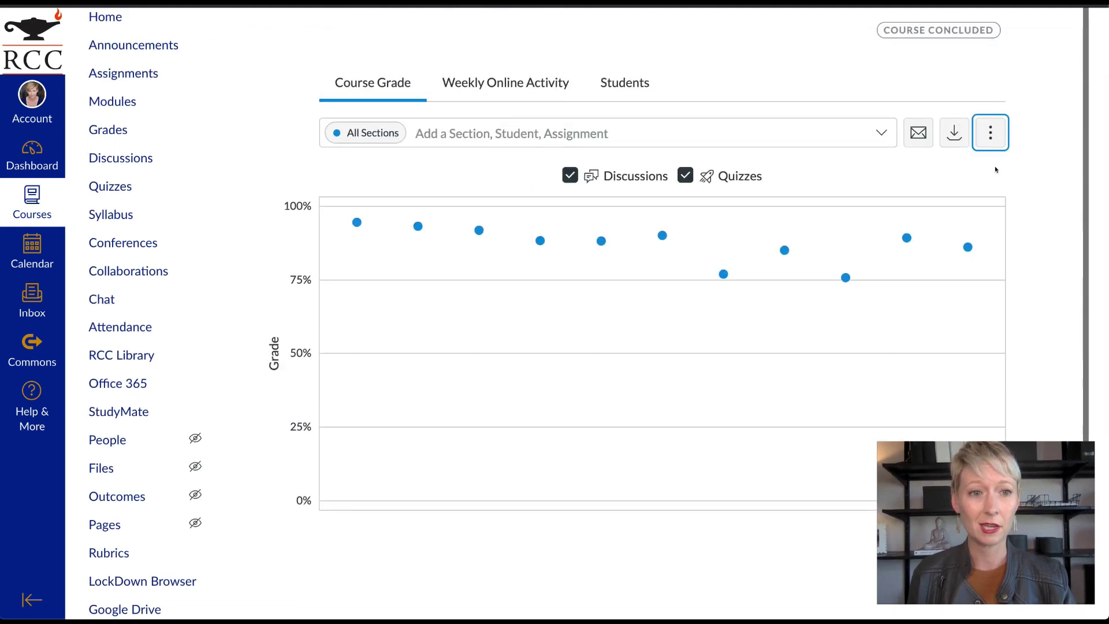
left_click(991, 132)
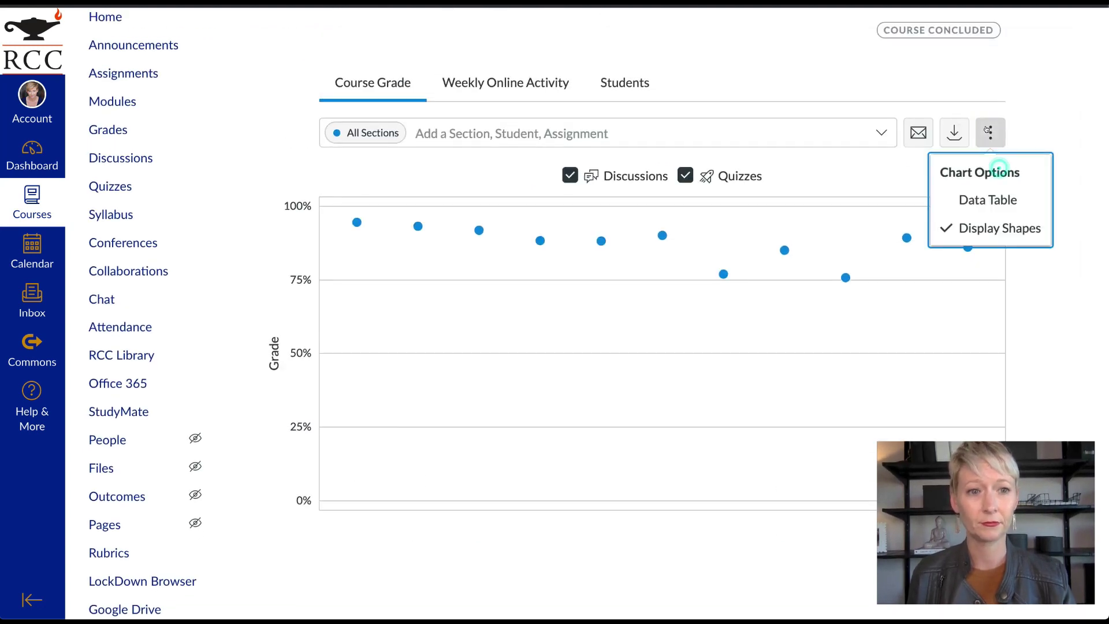
left_click(976, 199)
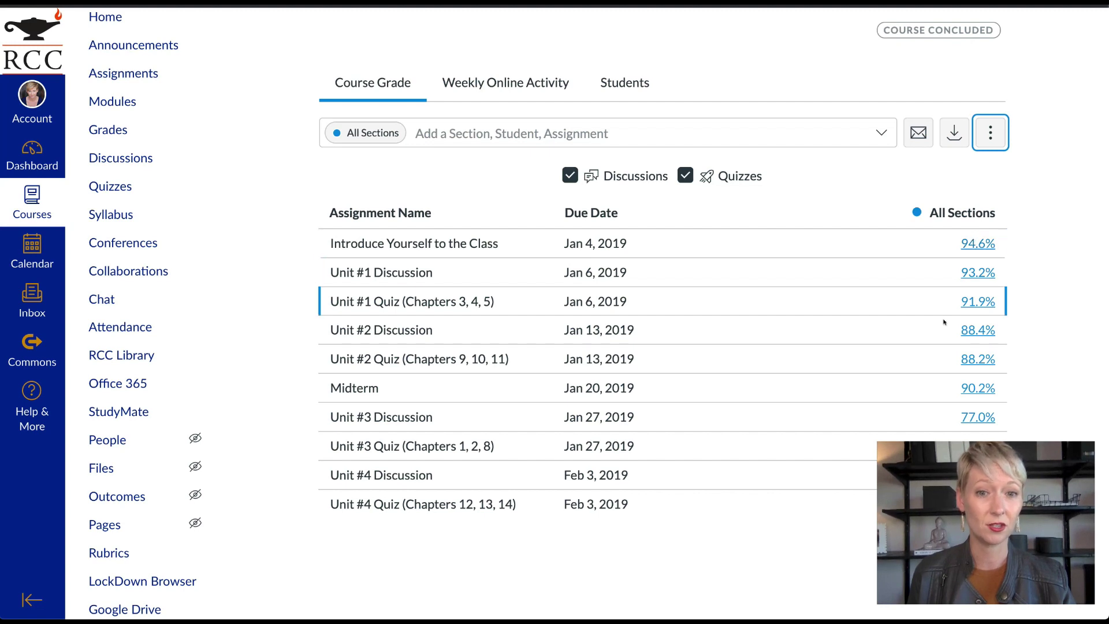
- Switch to Weekly Online Activity and review weekly page views and the Resources table
left_click(485, 84)
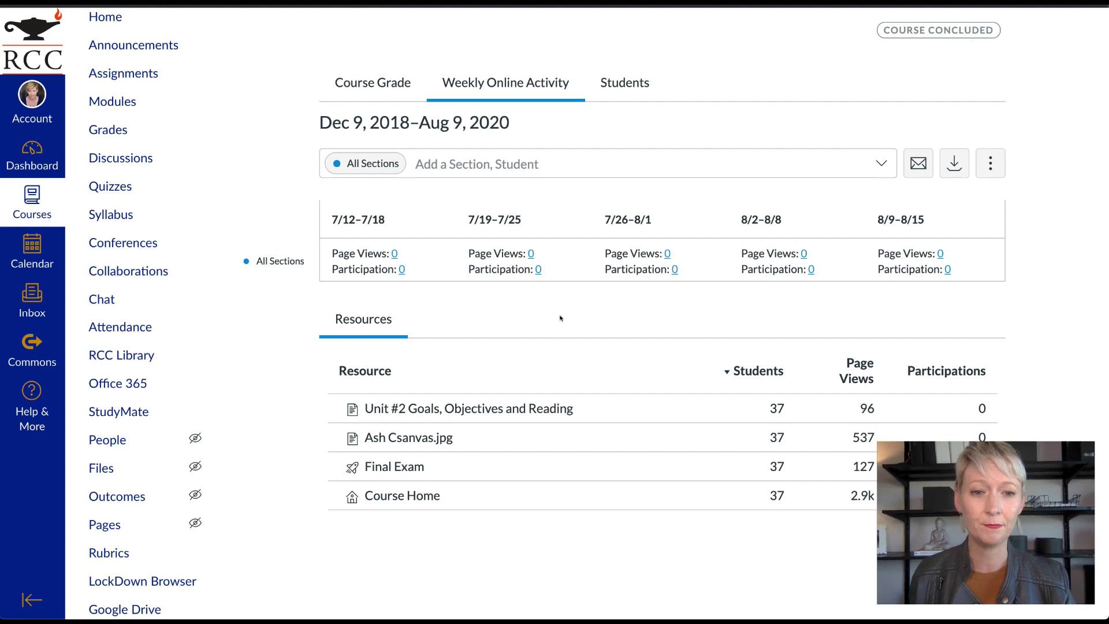
scroll(560, 317, "down", 4)
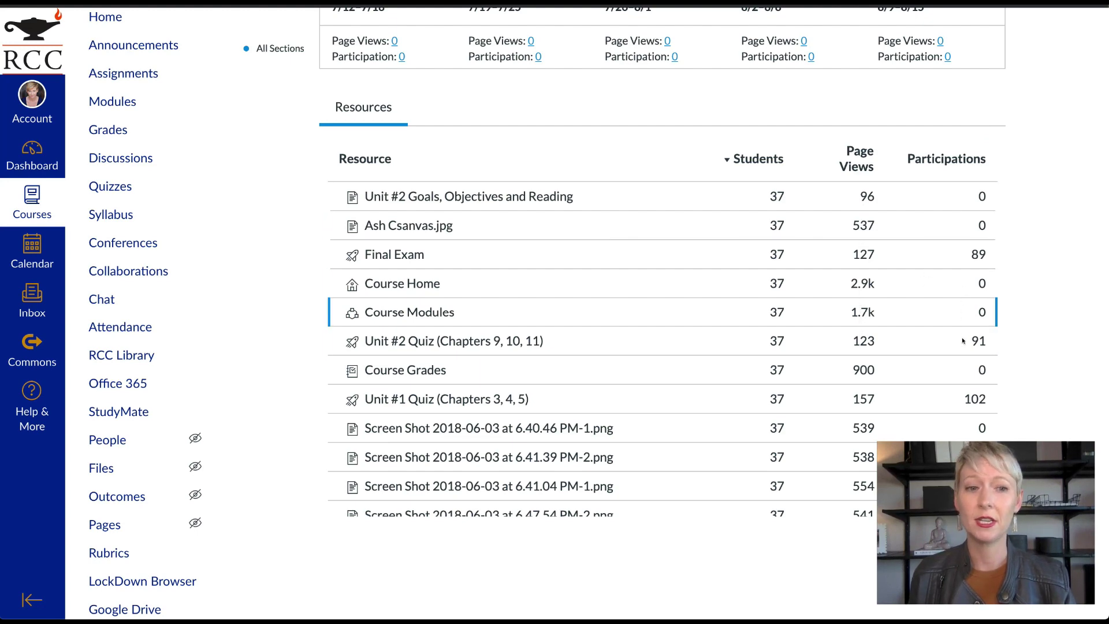
scroll(1003, 381, "down", 3)
scroll(1002, 381, "down", 3)
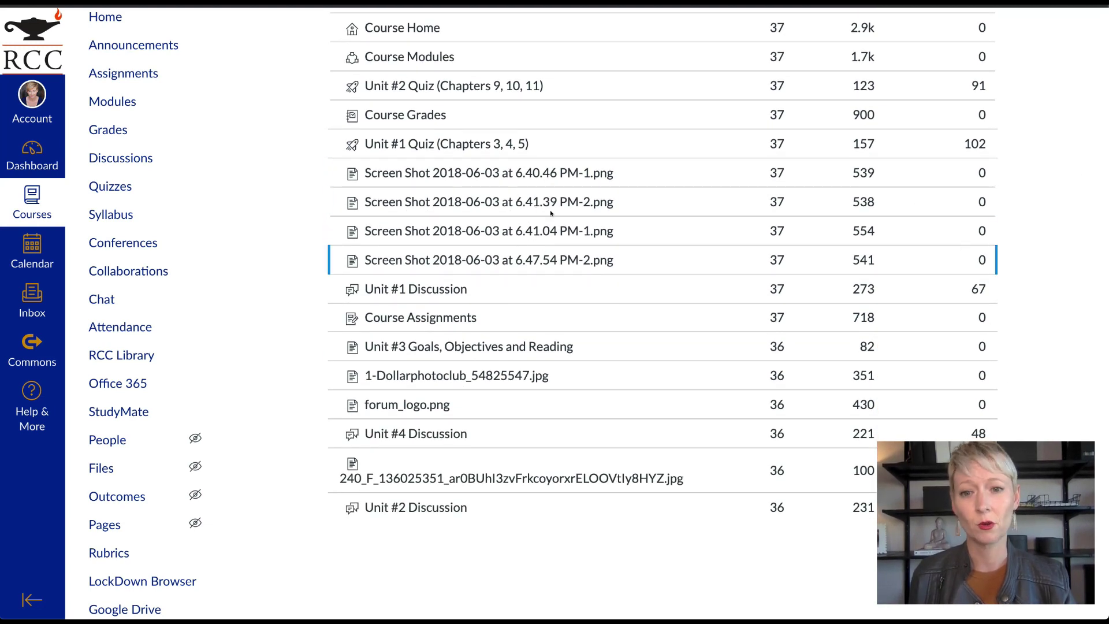
scroll(536, 334, "down", 2)
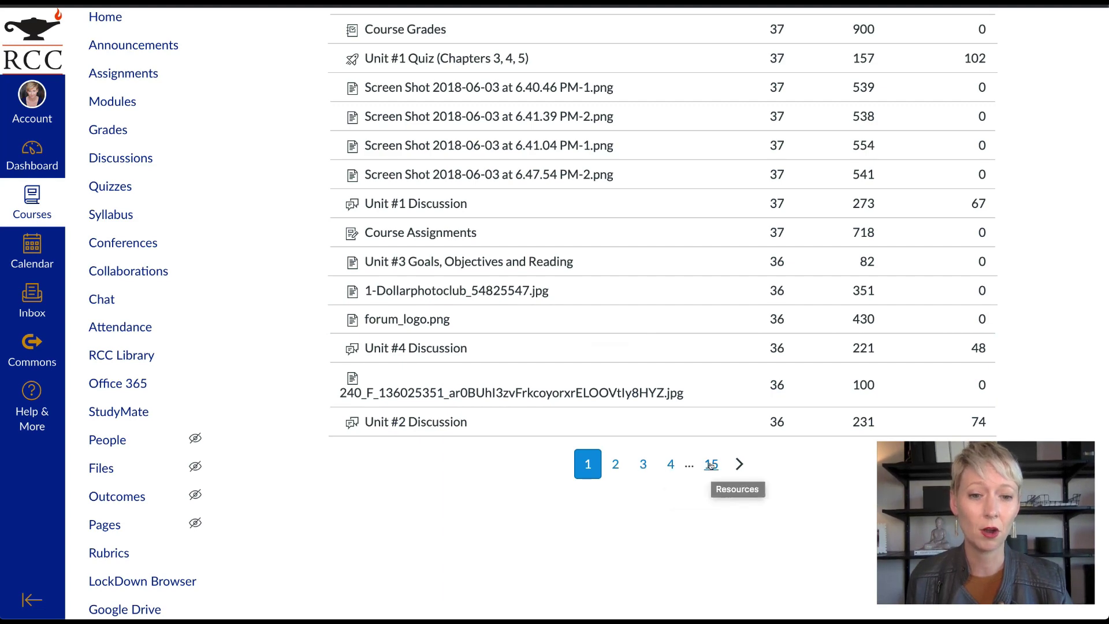
scroll(678, 237, "up", 10)
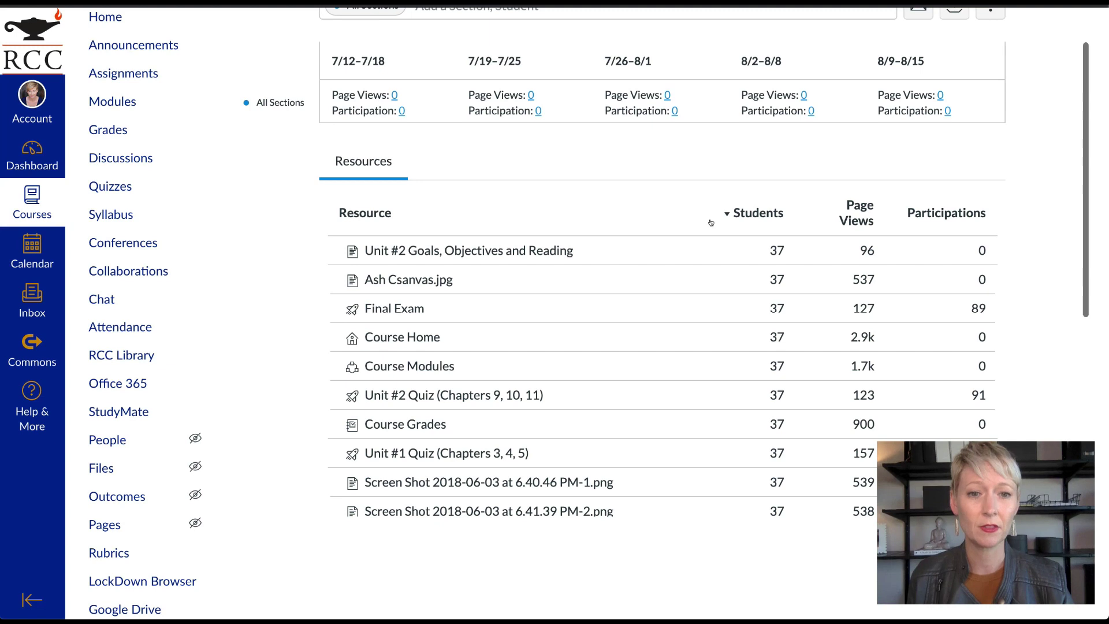
scroll(625, 208, "up", 2)
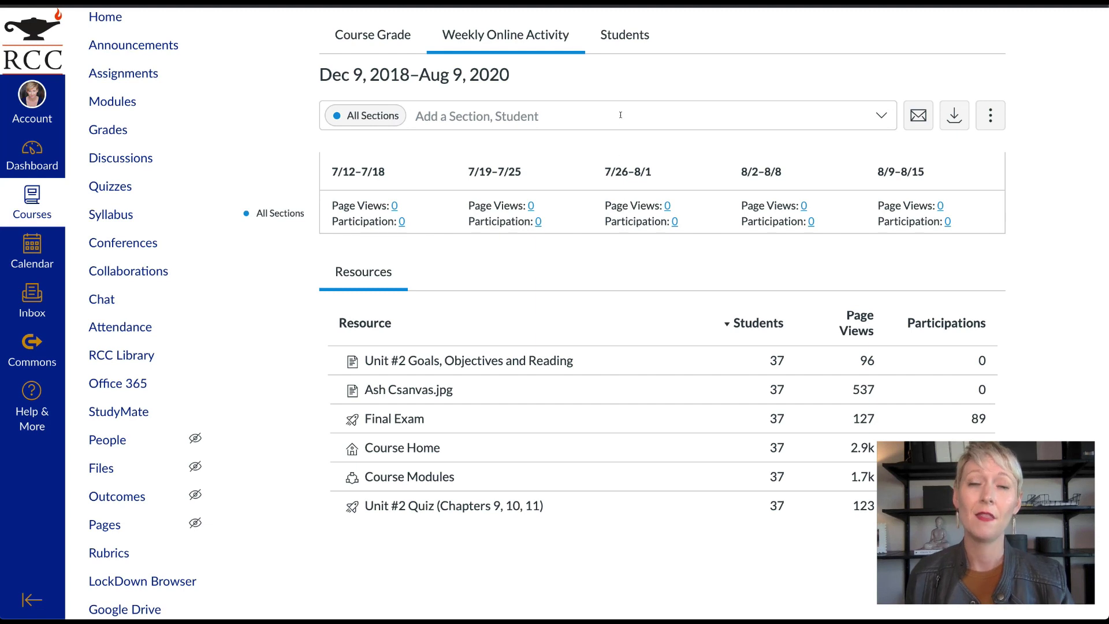
- Open the Students table of grades, on-time percentages, last participation and page views
left_click(622, 36)
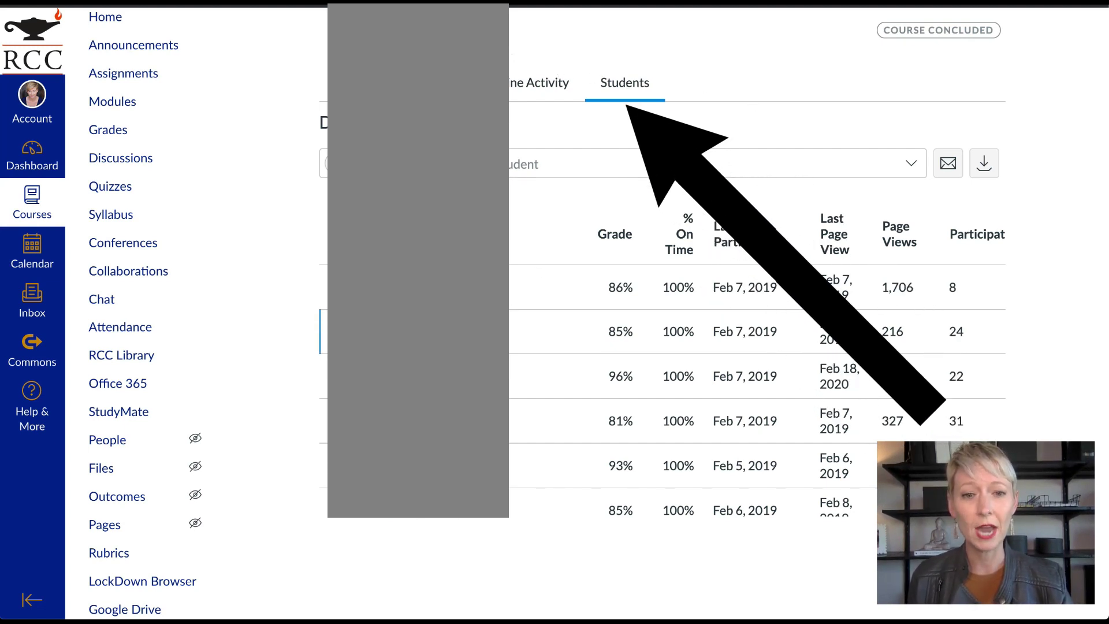
scroll(552, 243, "down", 2)
scroll(705, 260, "up", 1)
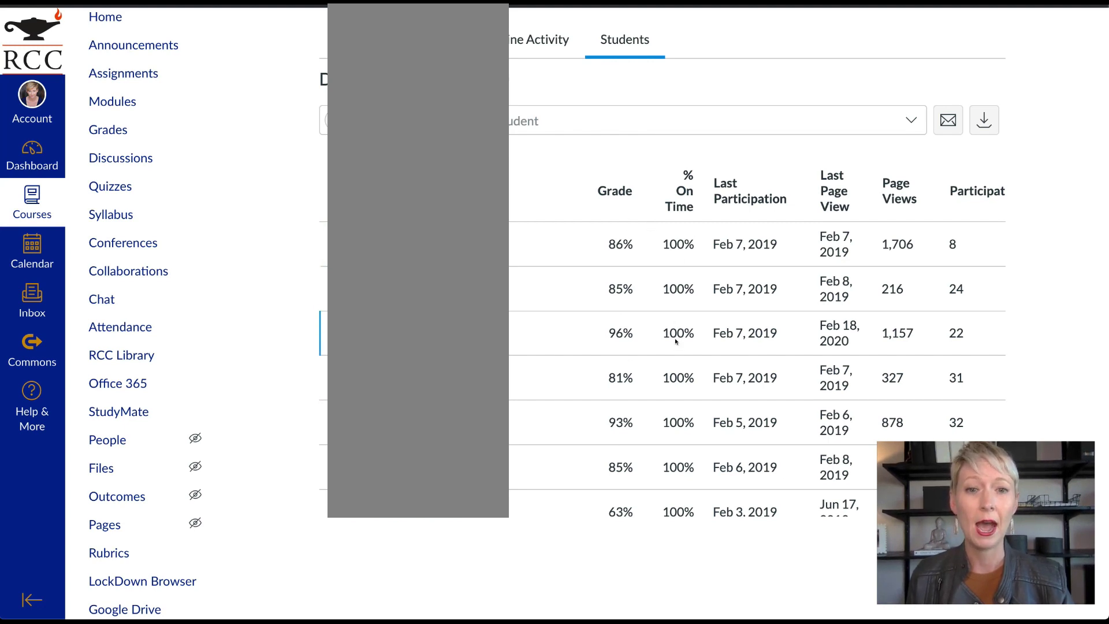
scroll(678, 412, "down", 1)
scroll(677, 411, "down", 6)
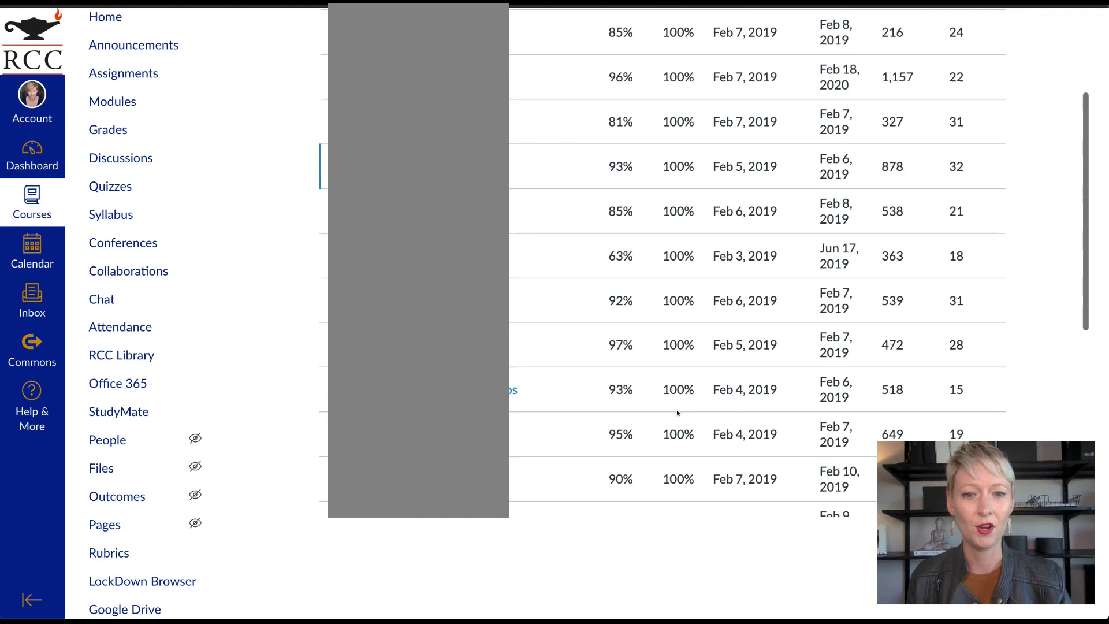
scroll(678, 412, "up", 5)
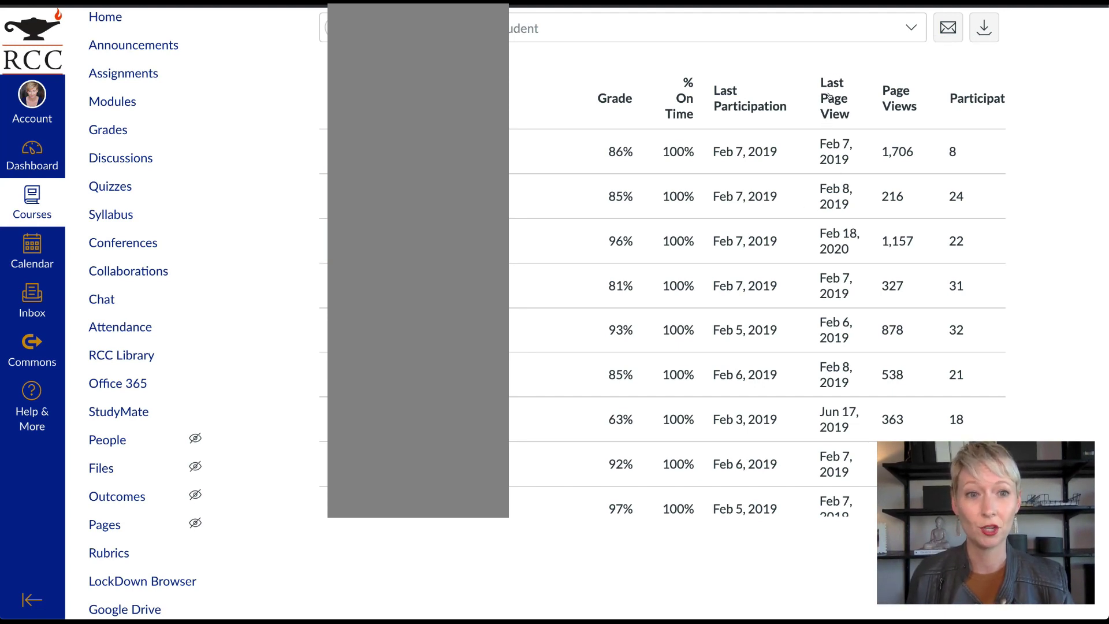
- Read the column header explanations and scroll through the full student list
mouse_move(827, 93)
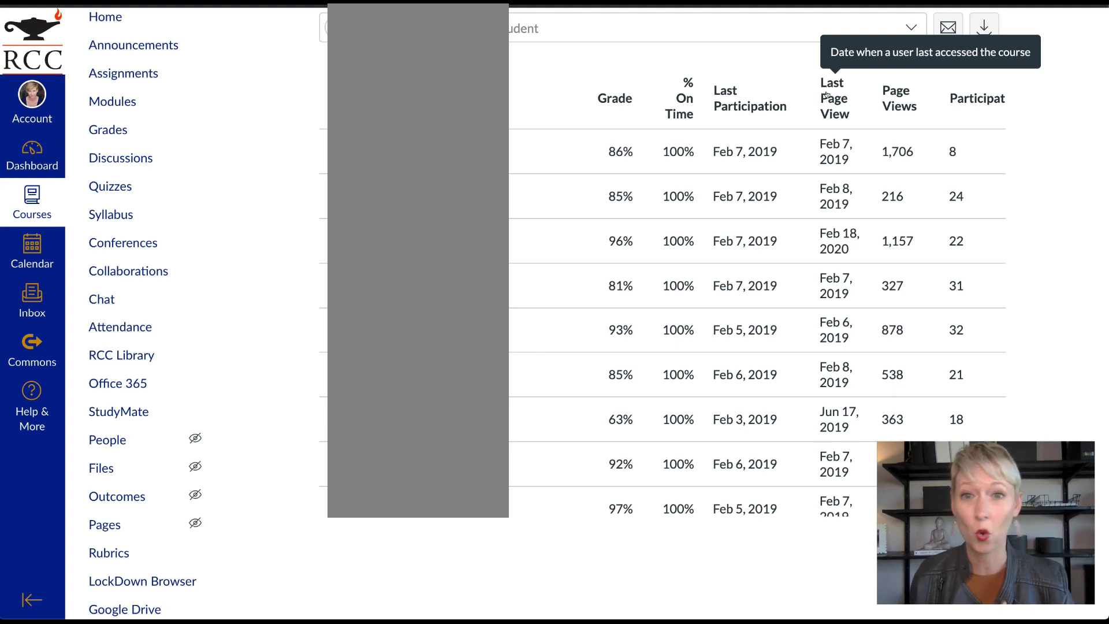
mouse_move(892, 104)
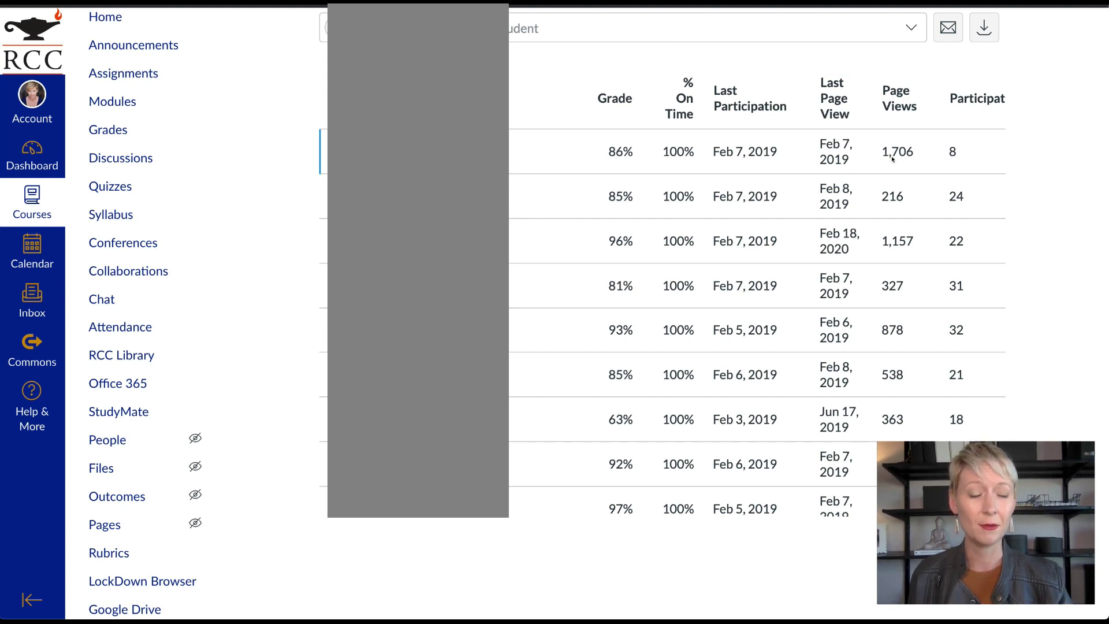
scroll(890, 156, "down", 3)
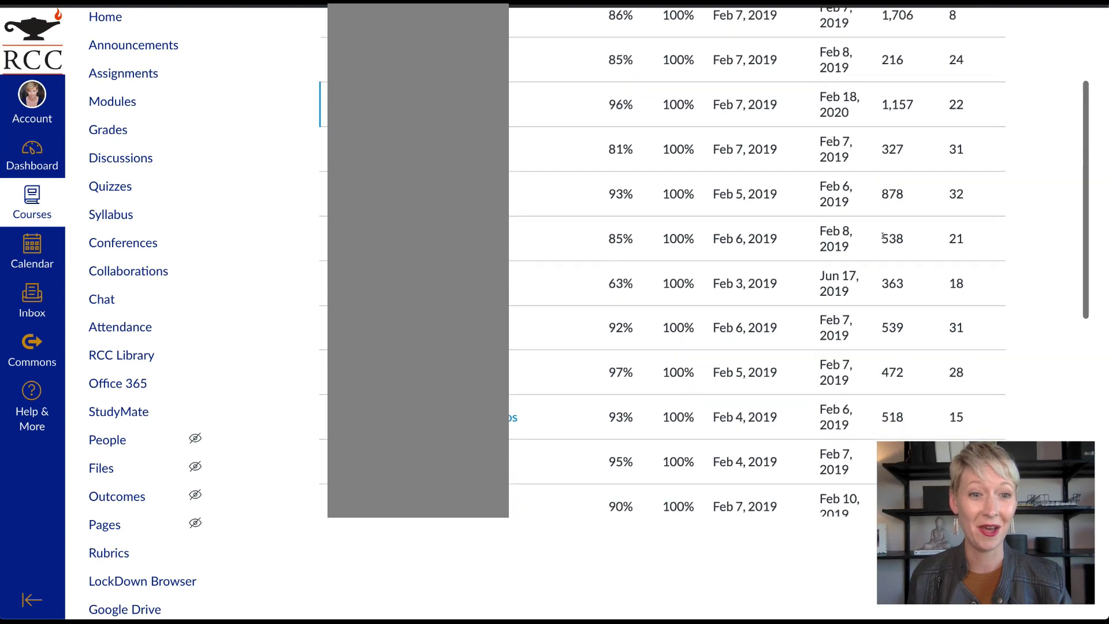
scroll(883, 235, "down", 2)
scroll(883, 235, "down", 2)
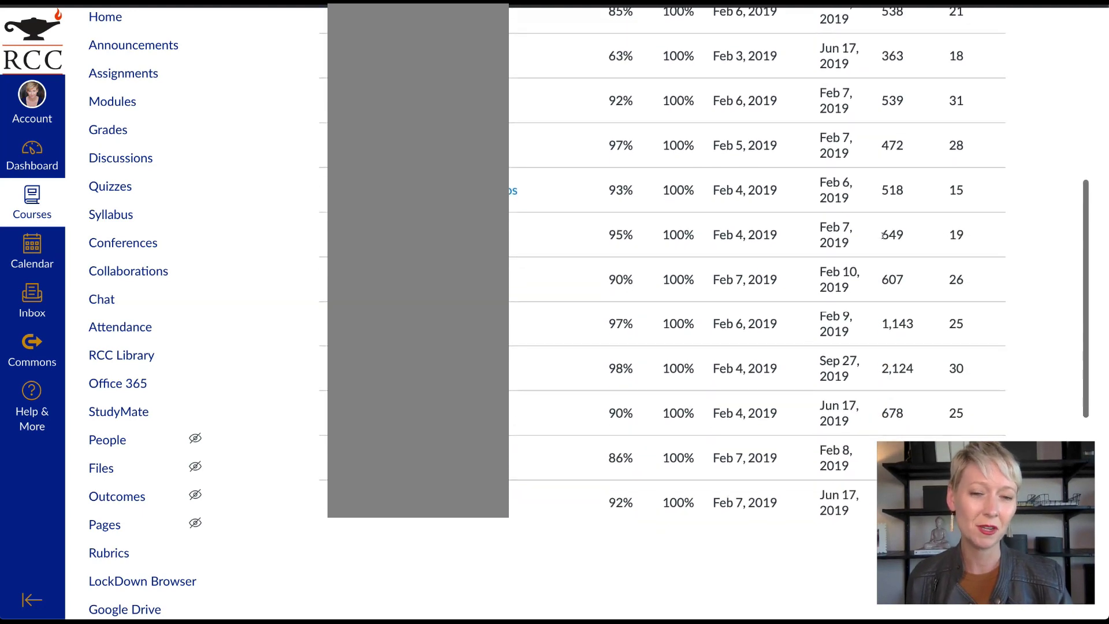
scroll(894, 361, "down", 3)
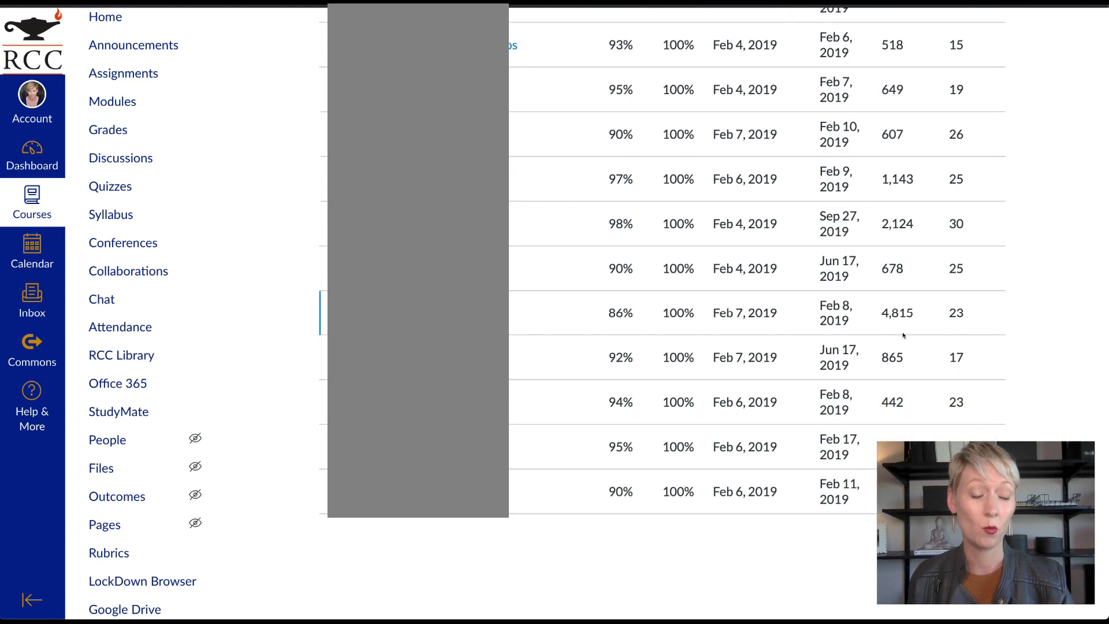
scroll(886, 327, "down", 2)
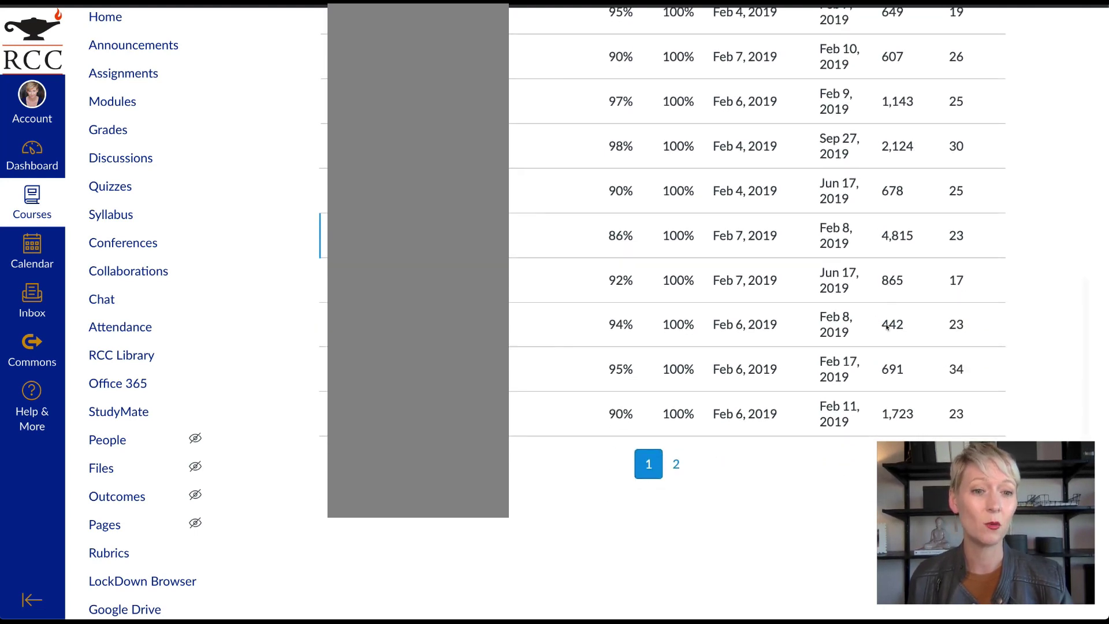
scroll(887, 327, "up", 4)
scroll(887, 328, "up", 5)
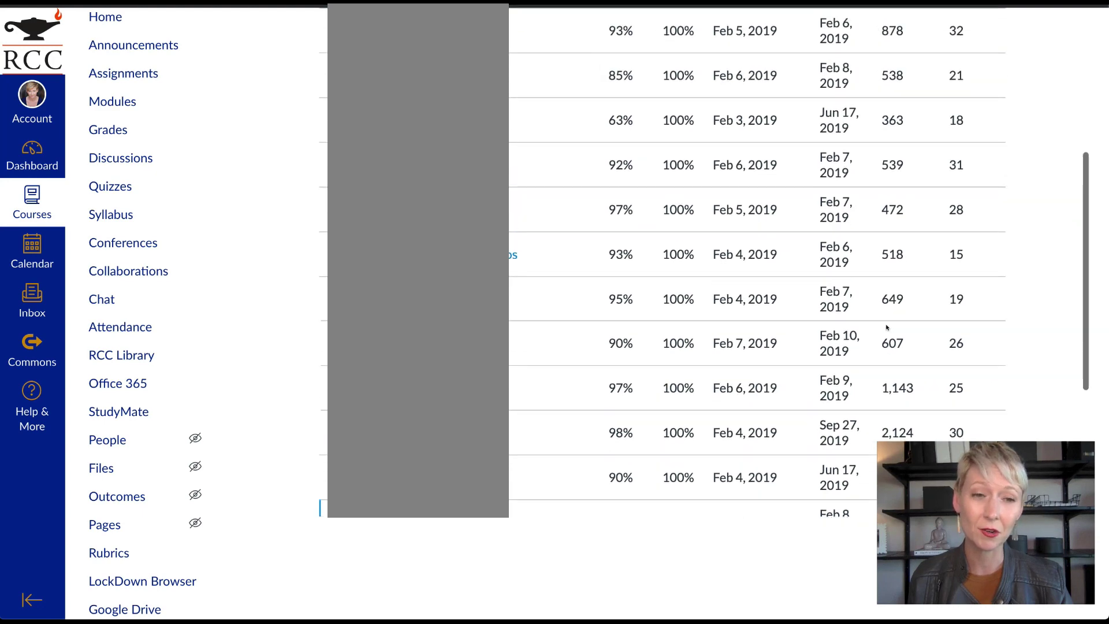
scroll(887, 328, "up", 2)
mouse_move(964, 107)
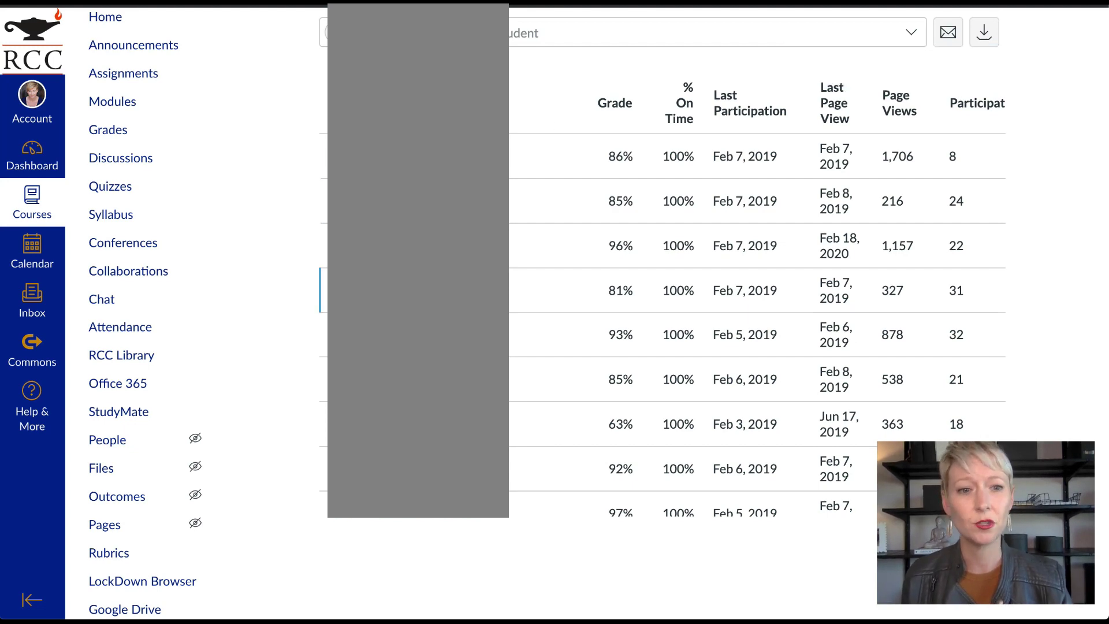
scroll(705, 260, "down", 3)
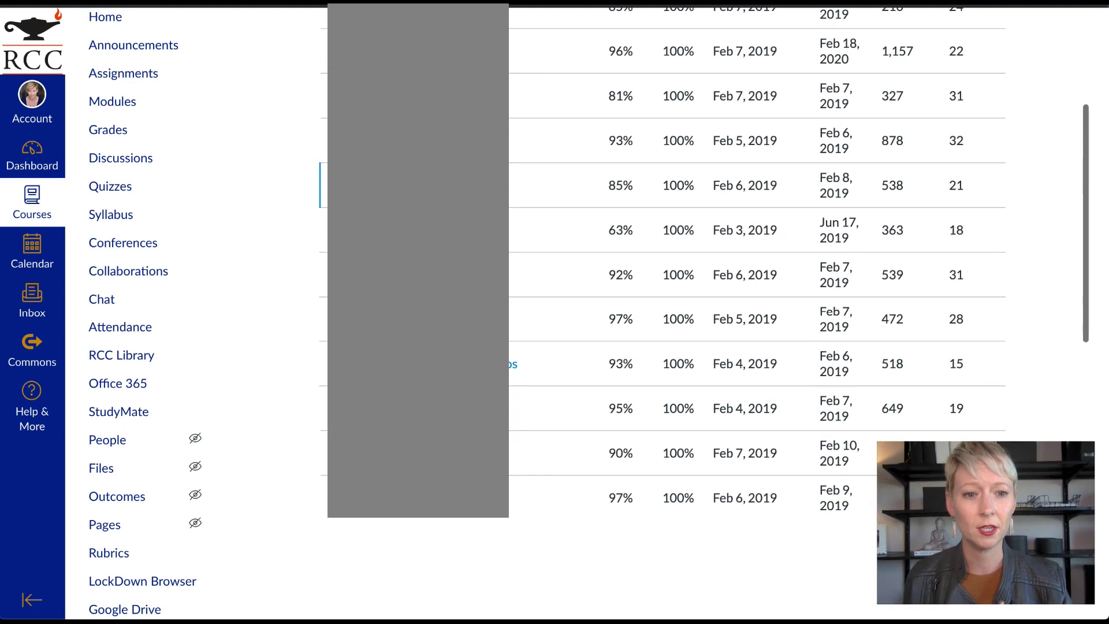
scroll(705, 260, "down", 3)
scroll(705, 260, "down", 1)
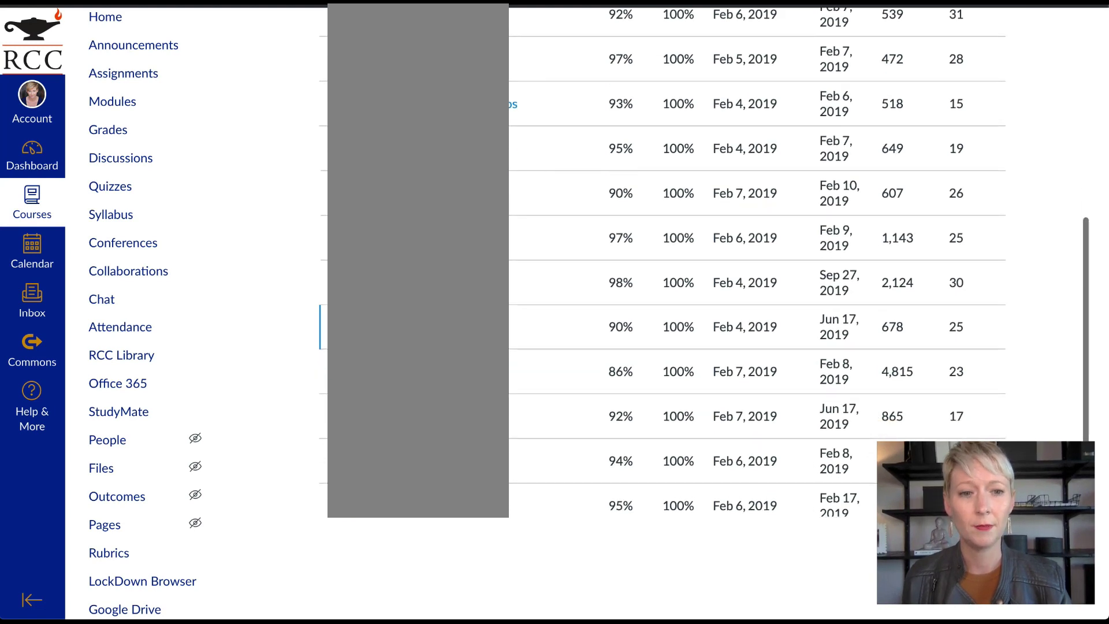
- Open the analytics for the student with the 86.46% course grade and review their assignments
left_click(555, 371)
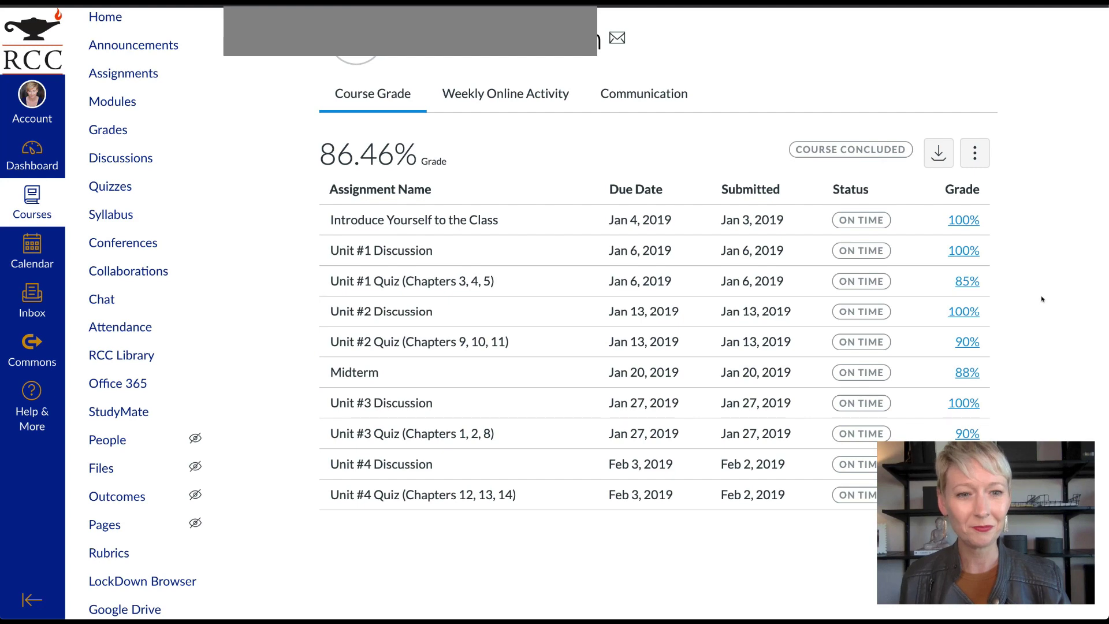
scroll(1040, 297, "down", 1)
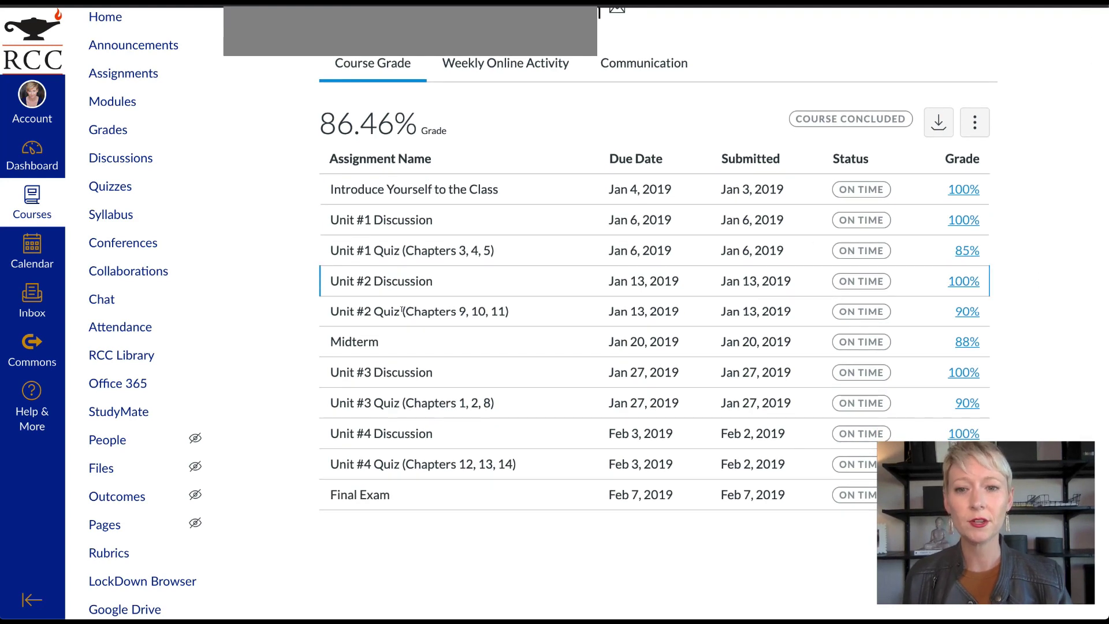
scroll(375, 402, "up", 1)
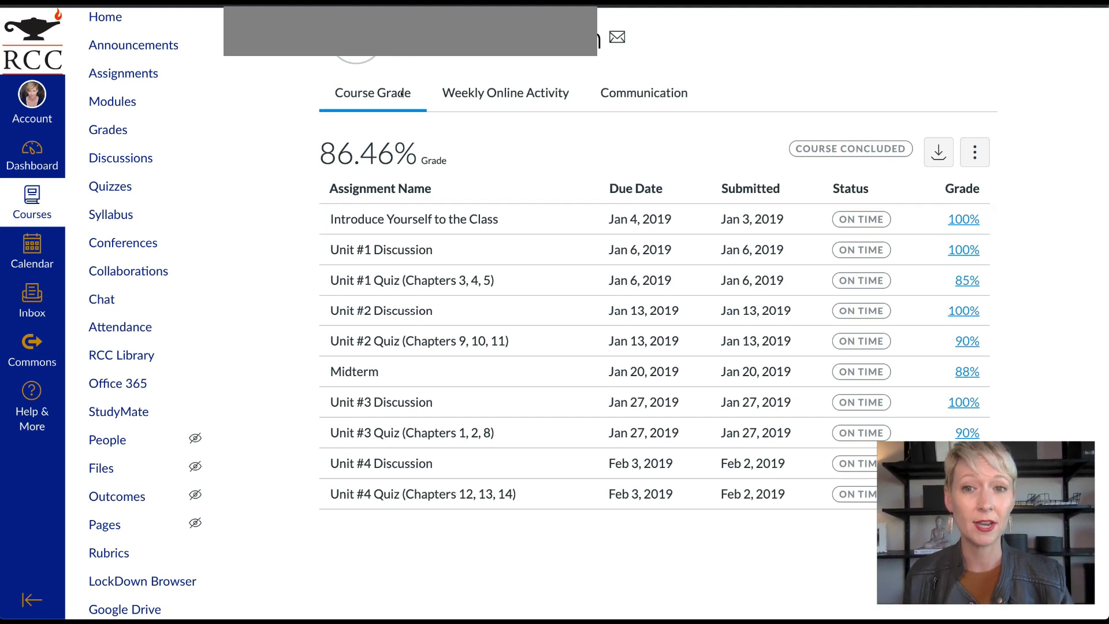
- Show the student's weekly activity (4,815 page views, 23 participations) and list the Jan 13, 2019 week's resources
left_click(505, 93)
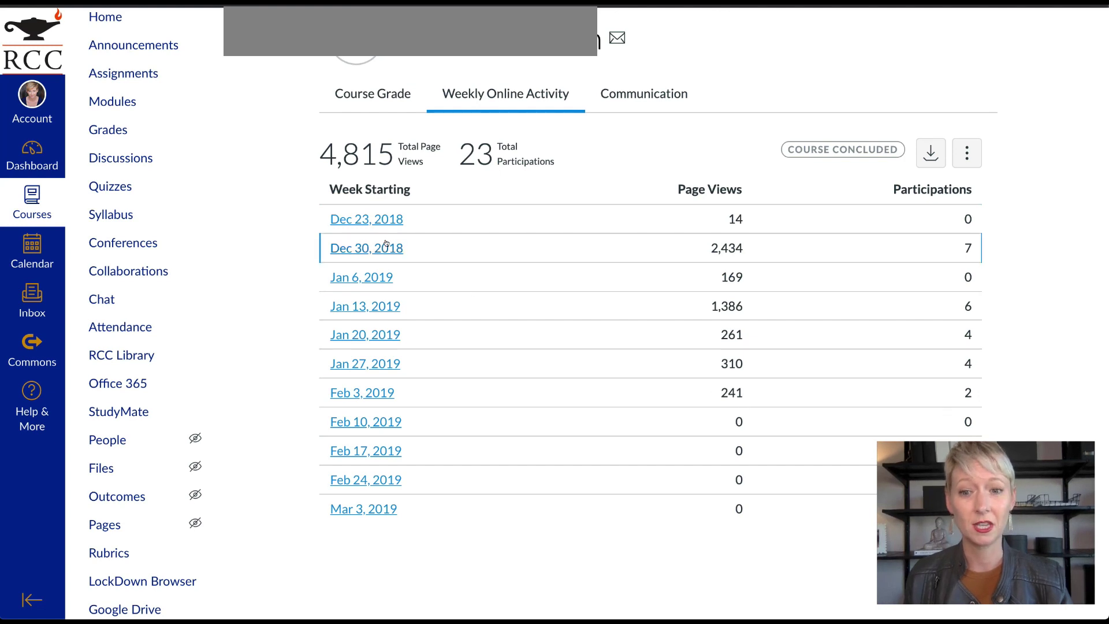
scroll(366, 248, "down", 3)
scroll(387, 243, "up", 3)
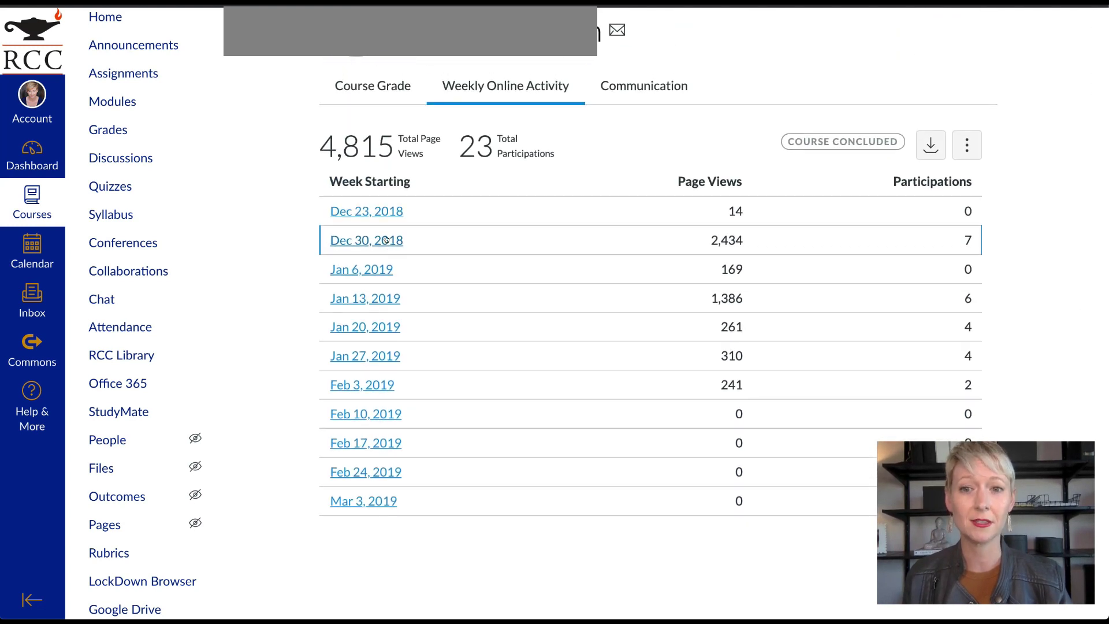
left_click(369, 296)
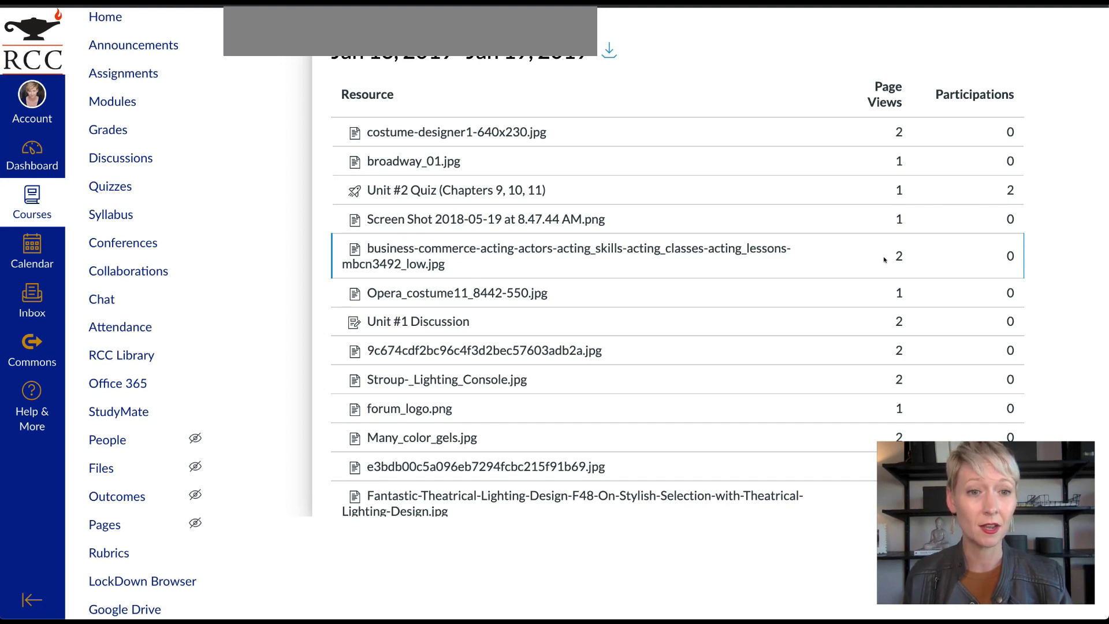
- Page through resource pages 2 to 7, then go back to the weekly activity table
scroll(884, 259, "down", 5)
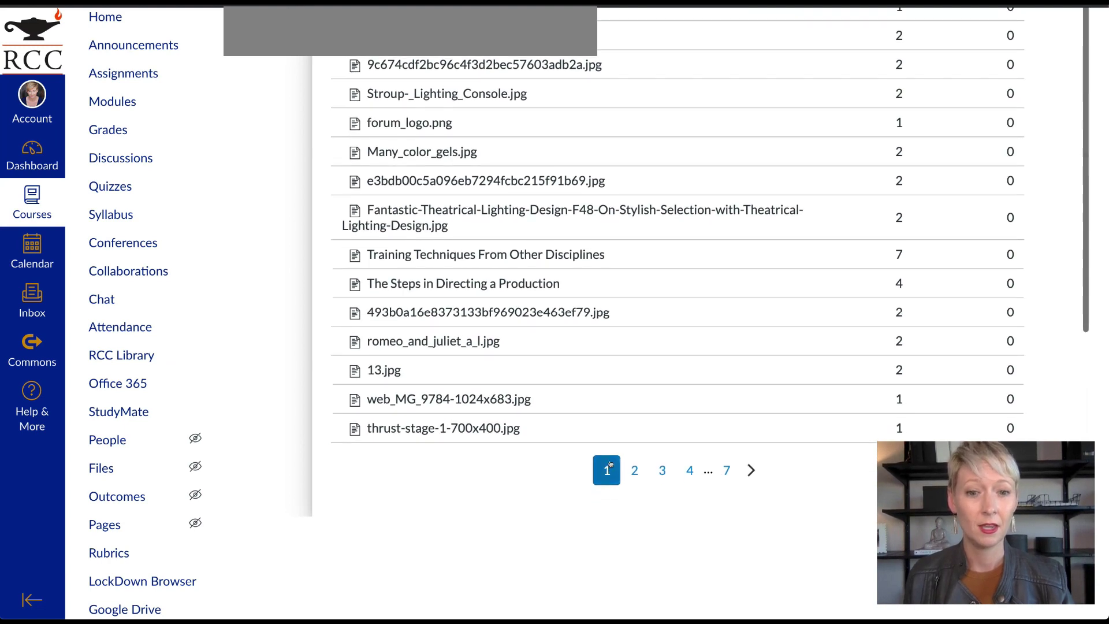
left_click(634, 470)
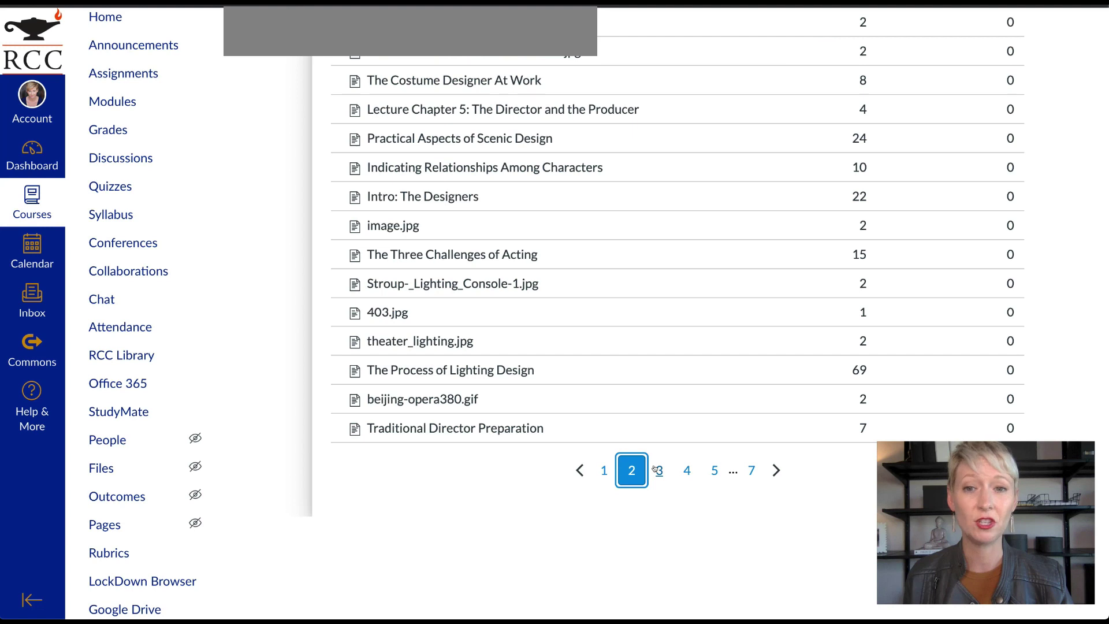
left_click(657, 470)
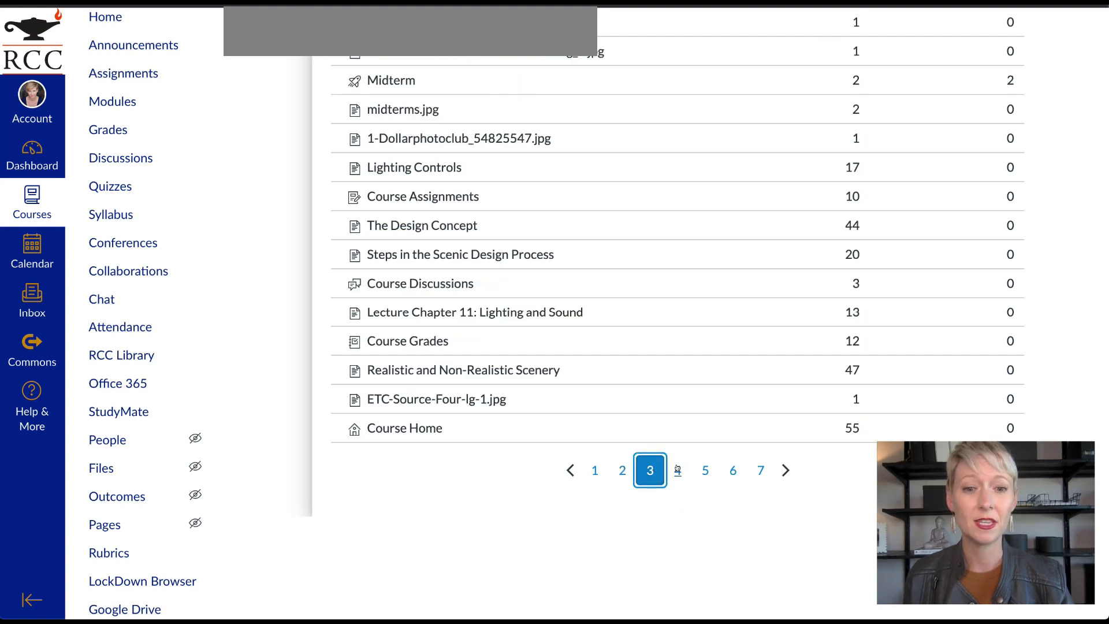
left_click(678, 470)
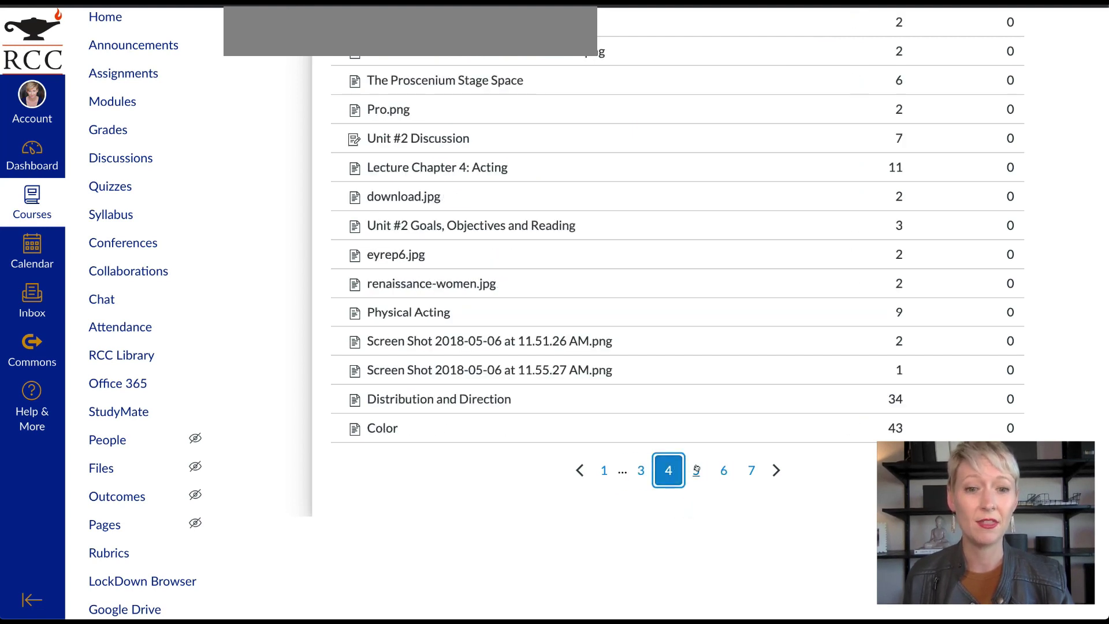
left_click(699, 470)
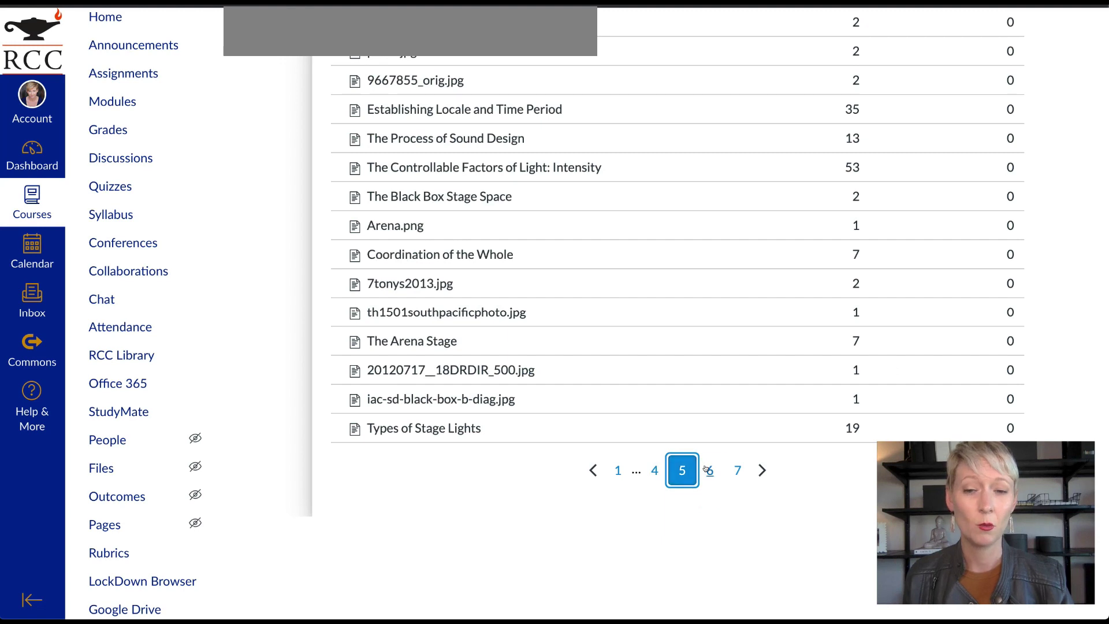
left_click(709, 470)
left_click(736, 470)
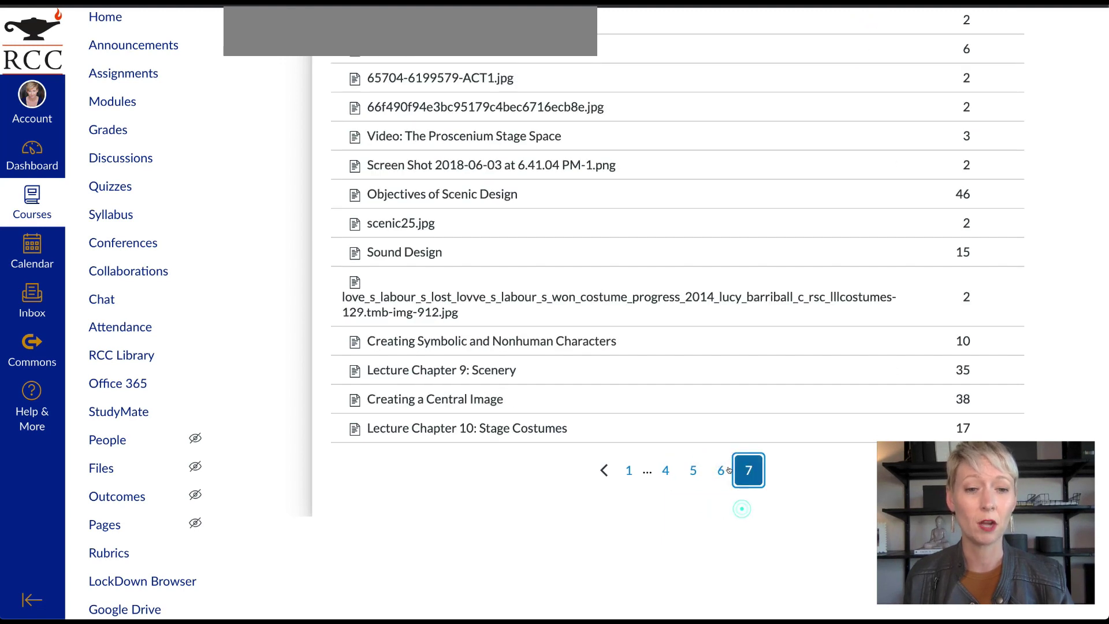
scroll(745, 355, "up", 3)
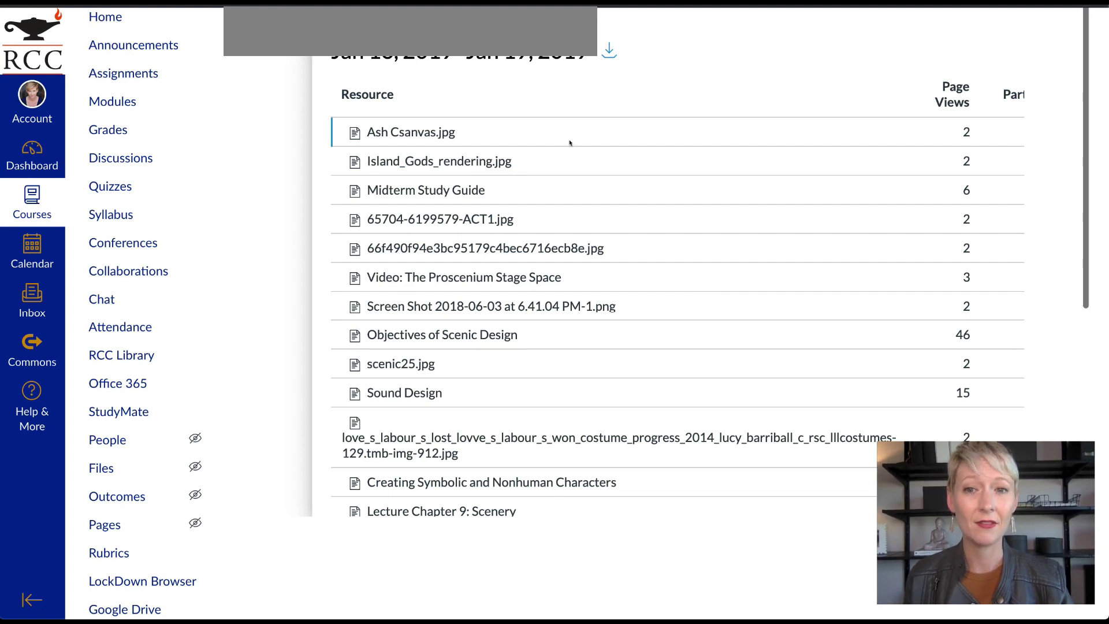
scroll(808, 319, "down", 3)
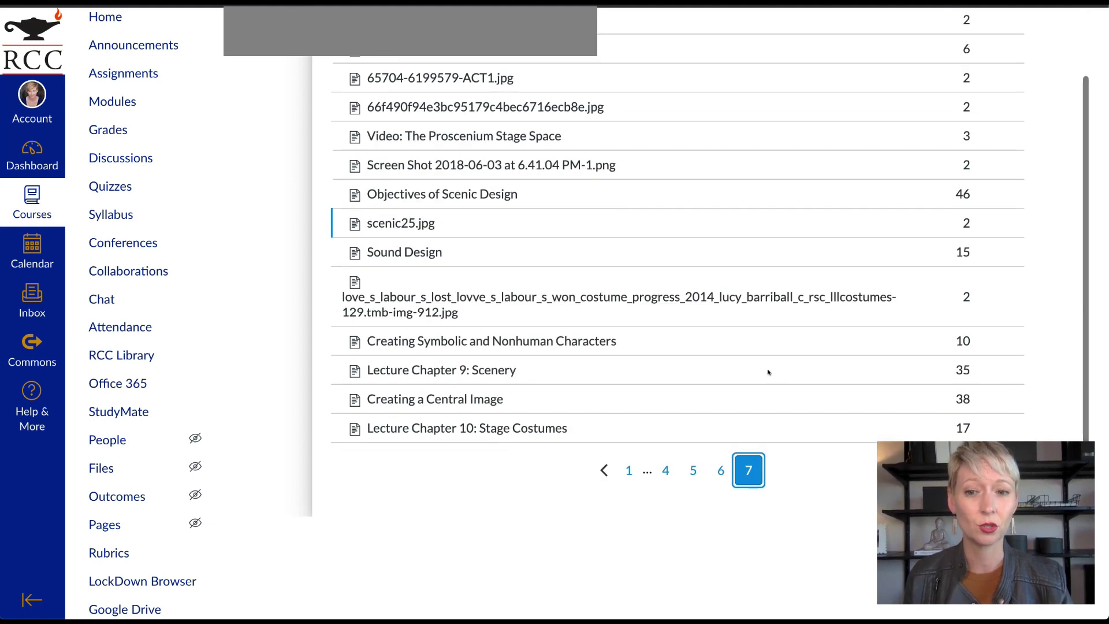
key("alt+Left")
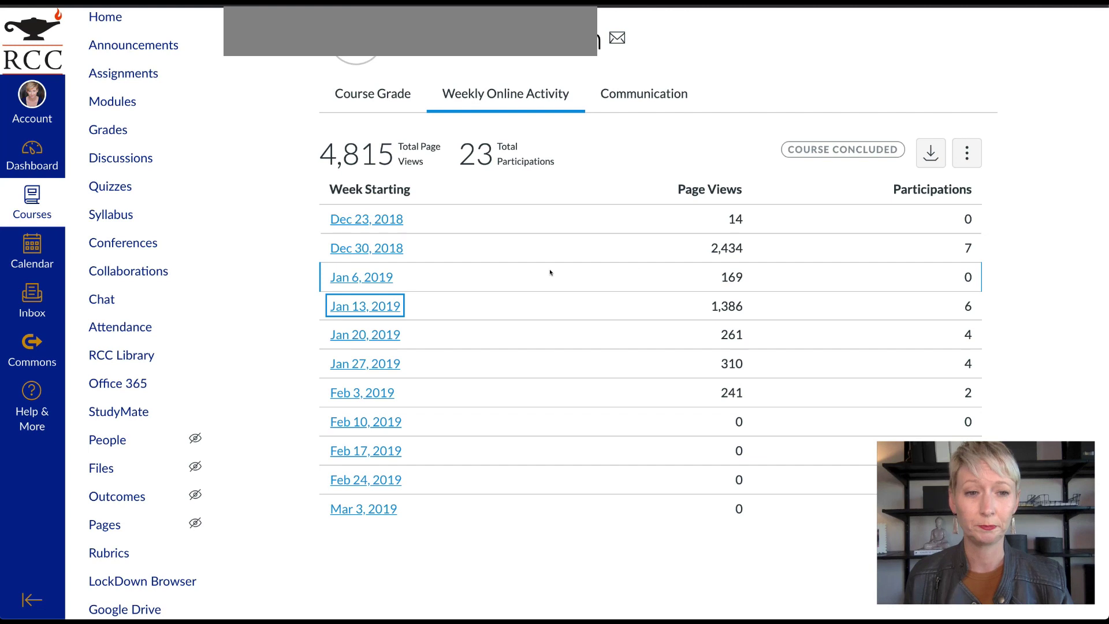
- Turn off Display Shapes and switch the weekly activity between chart and data table
left_click(965, 154)
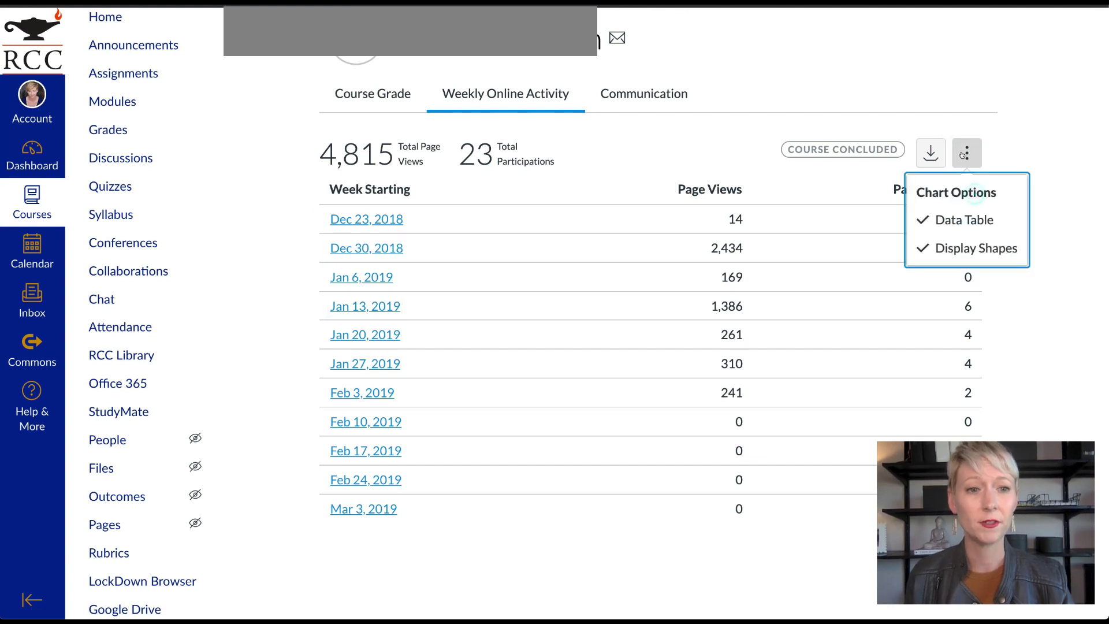
left_click(964, 248)
left_click(967, 155)
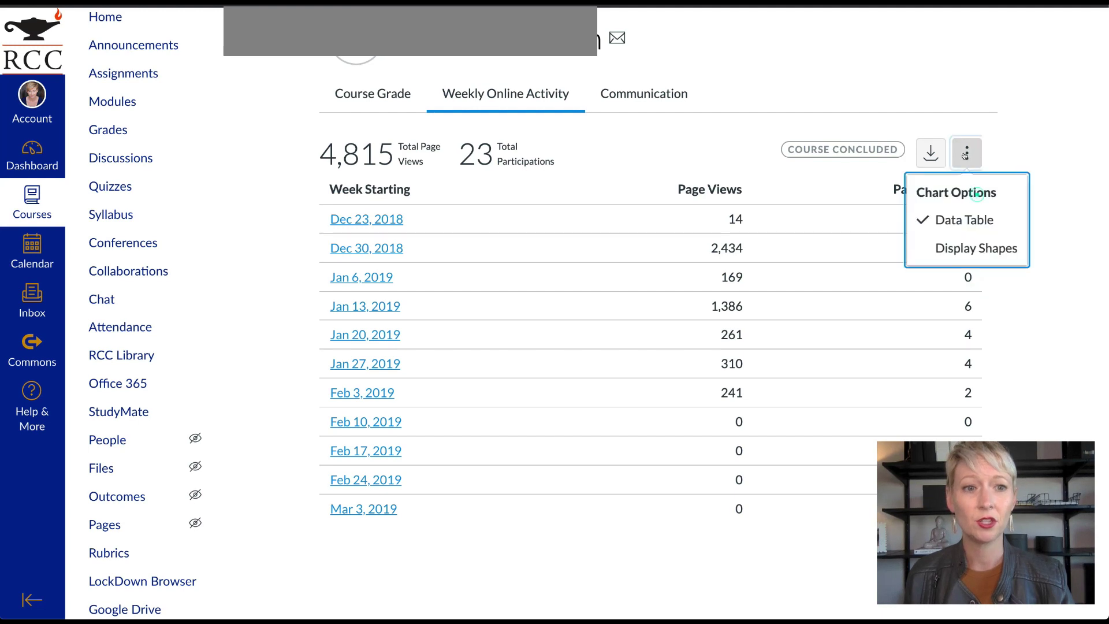
left_click(961, 218)
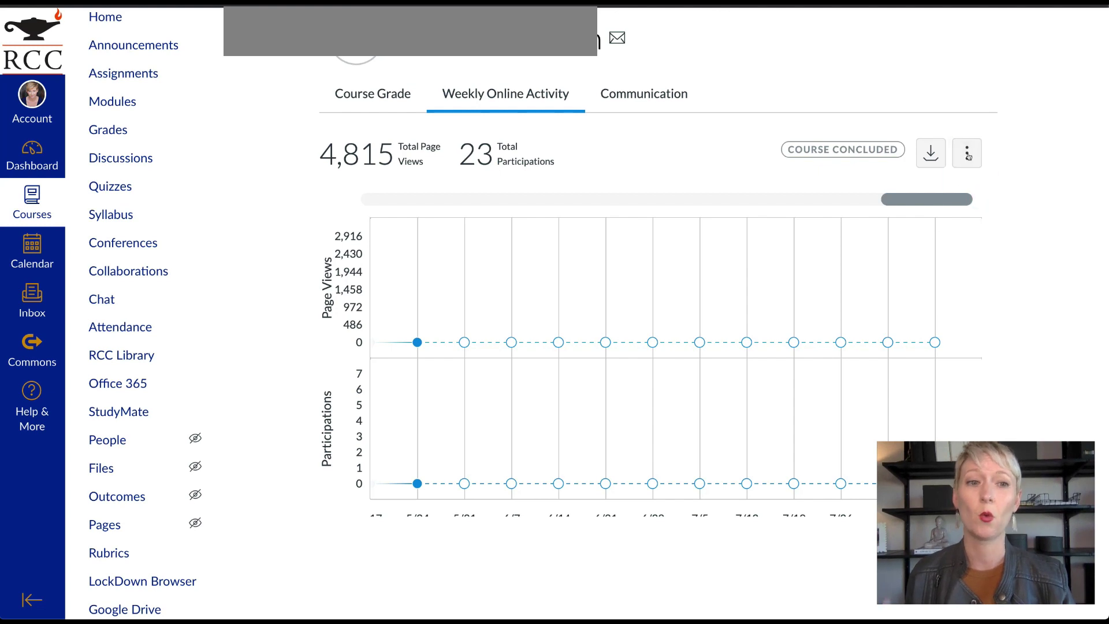
left_click(962, 153)
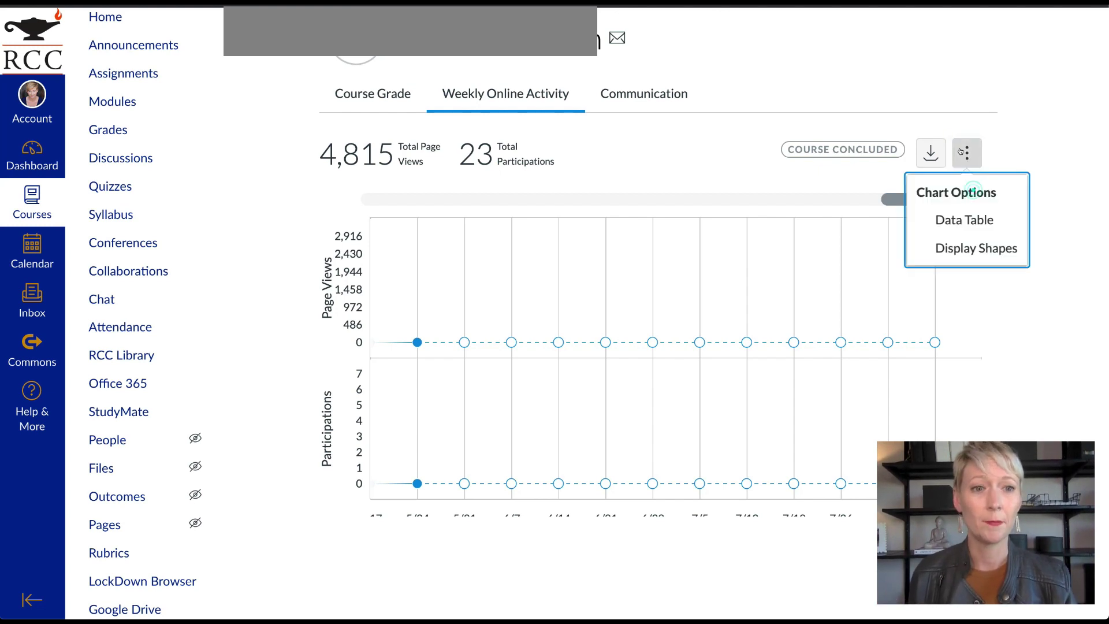
left_click(948, 220)
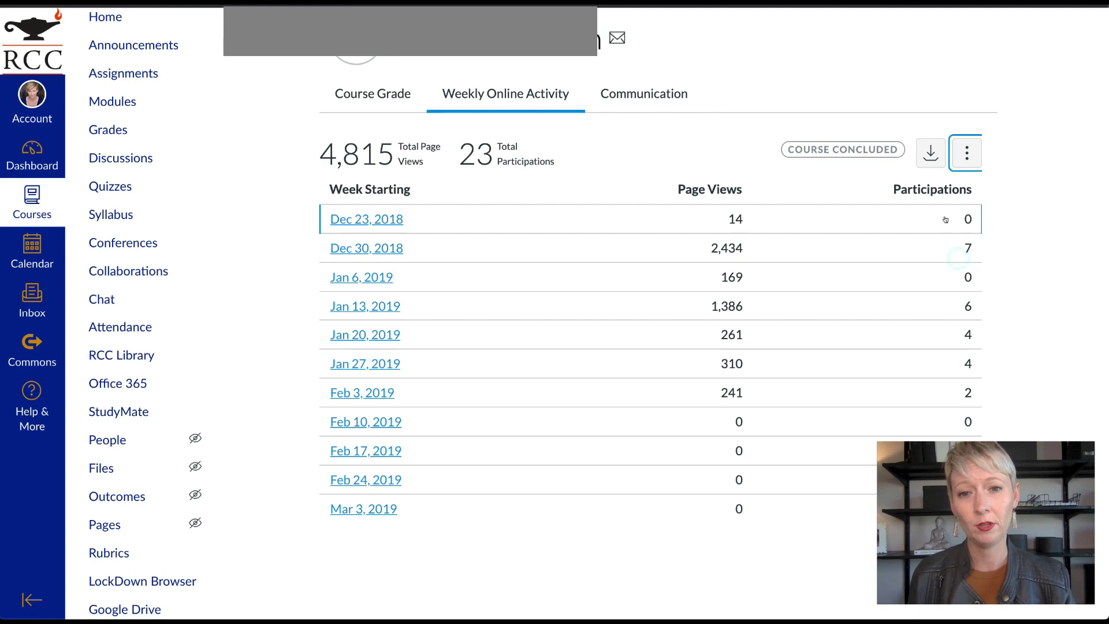
- Open the student's Communication tab showing 0 student and 7 instructor messages by week
scroll(529, 253, "down", 5)
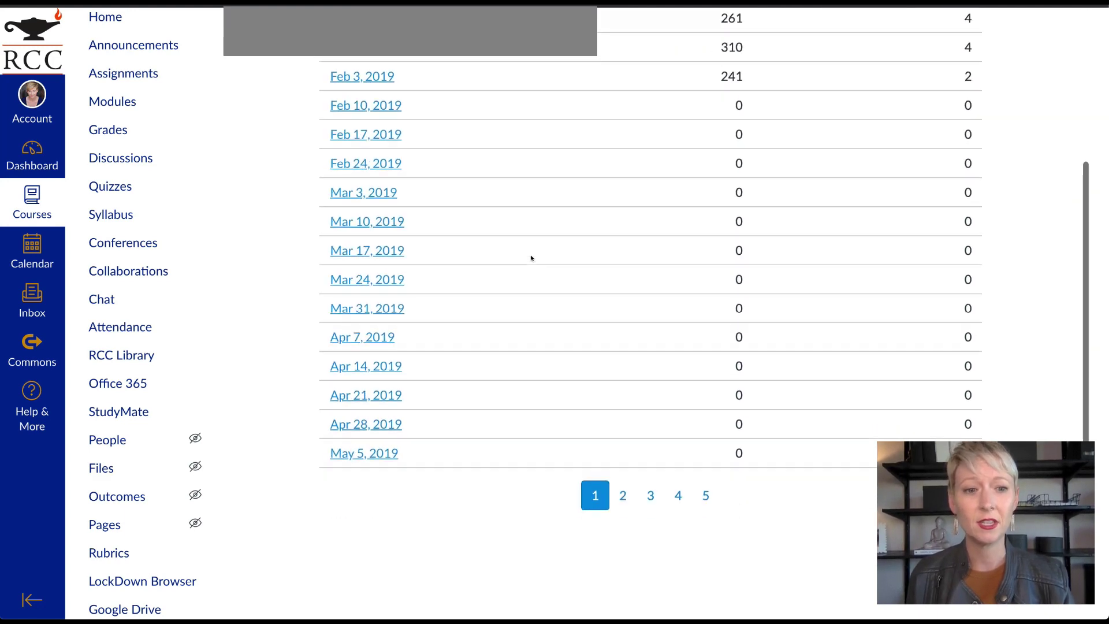
scroll(532, 258, "up", 5)
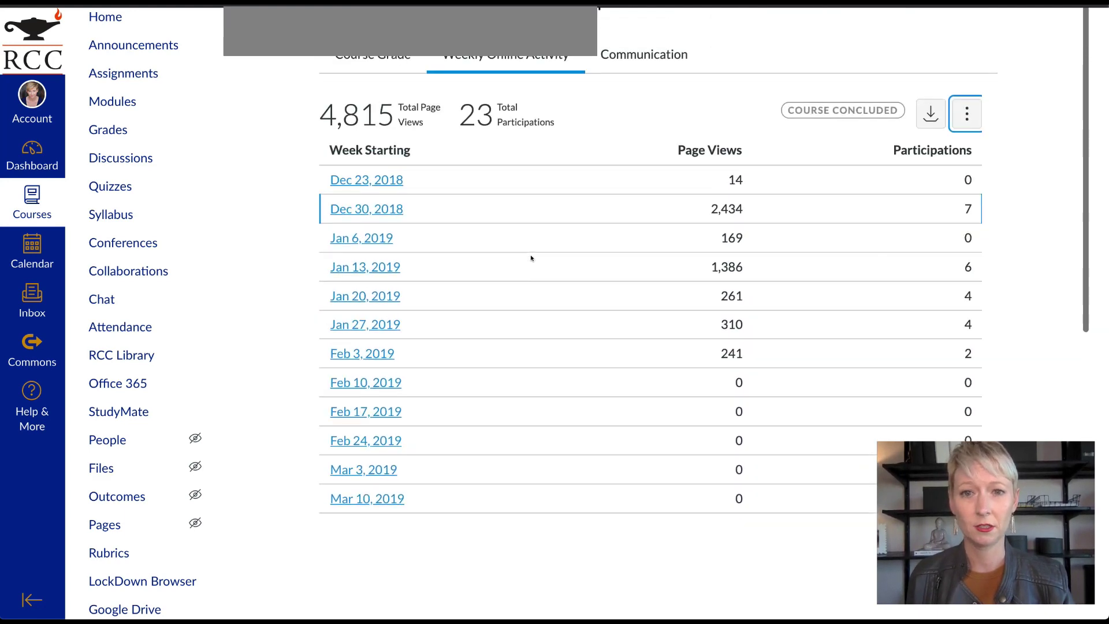
left_click(638, 94)
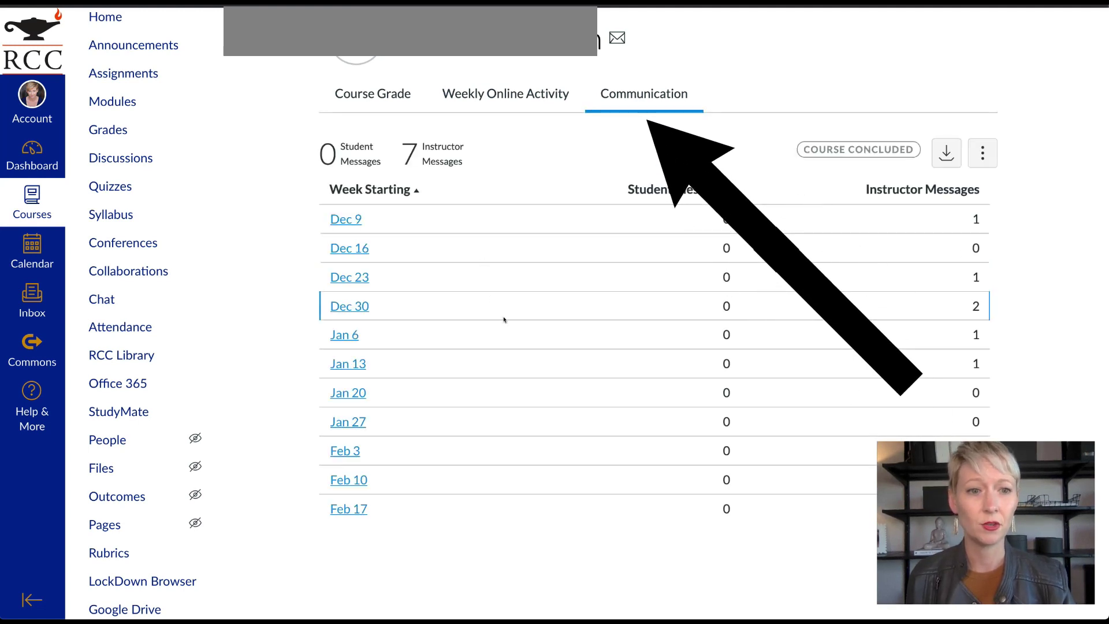
- In Chart Options, enable Display Shapes and uncheck Data Table to show communication as a chart
scroll(504, 319, "down", 6)
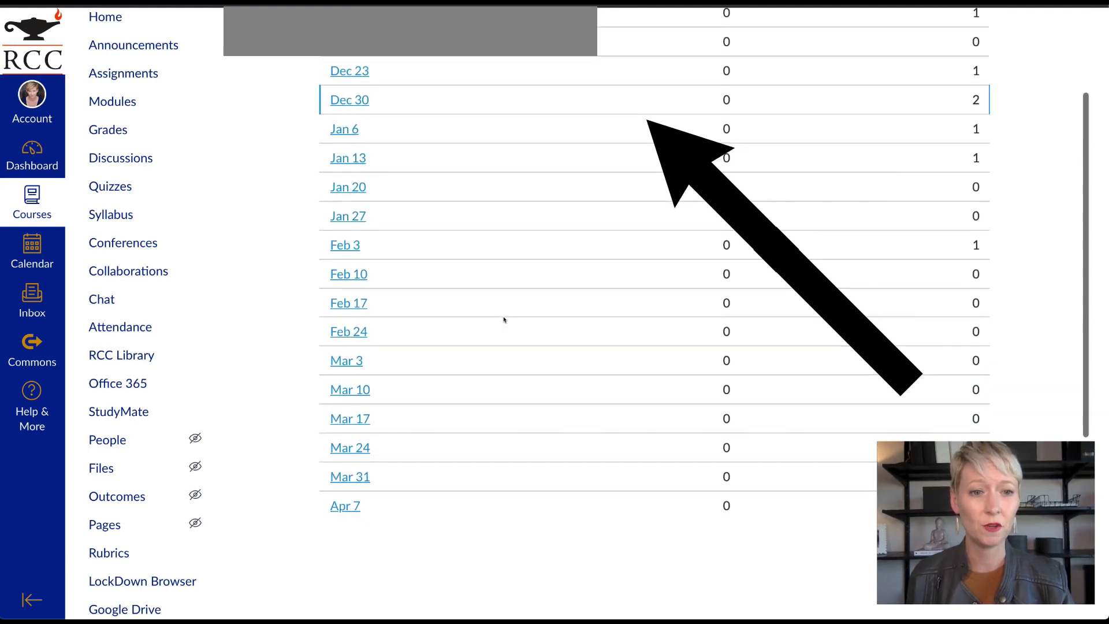
scroll(504, 320, "up", 7)
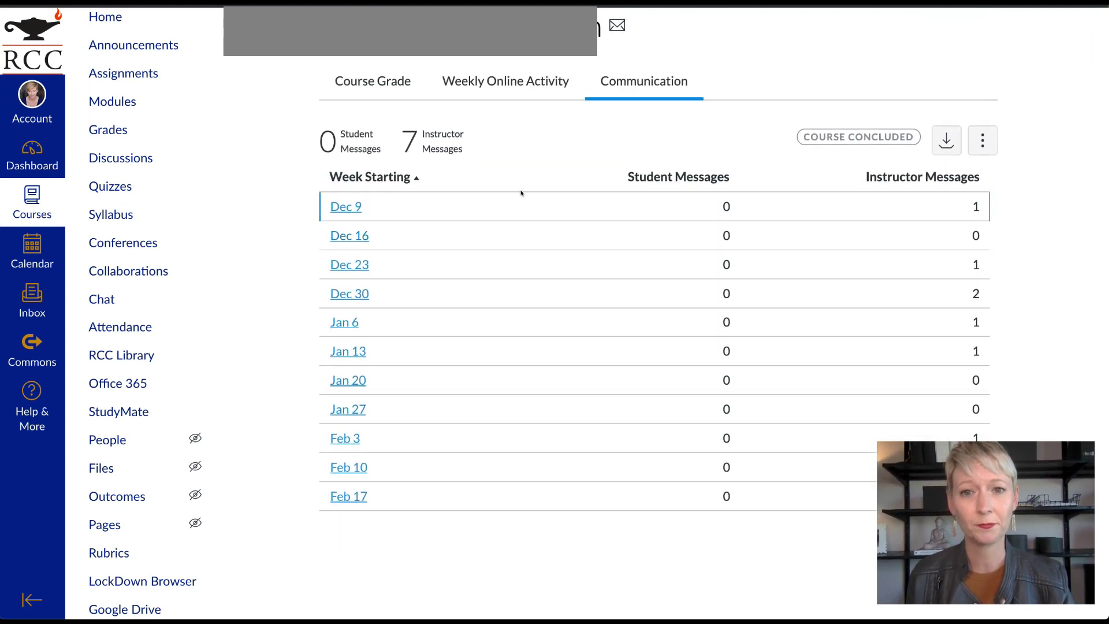
scroll(521, 193, "up", 1)
mouse_move(855, 156)
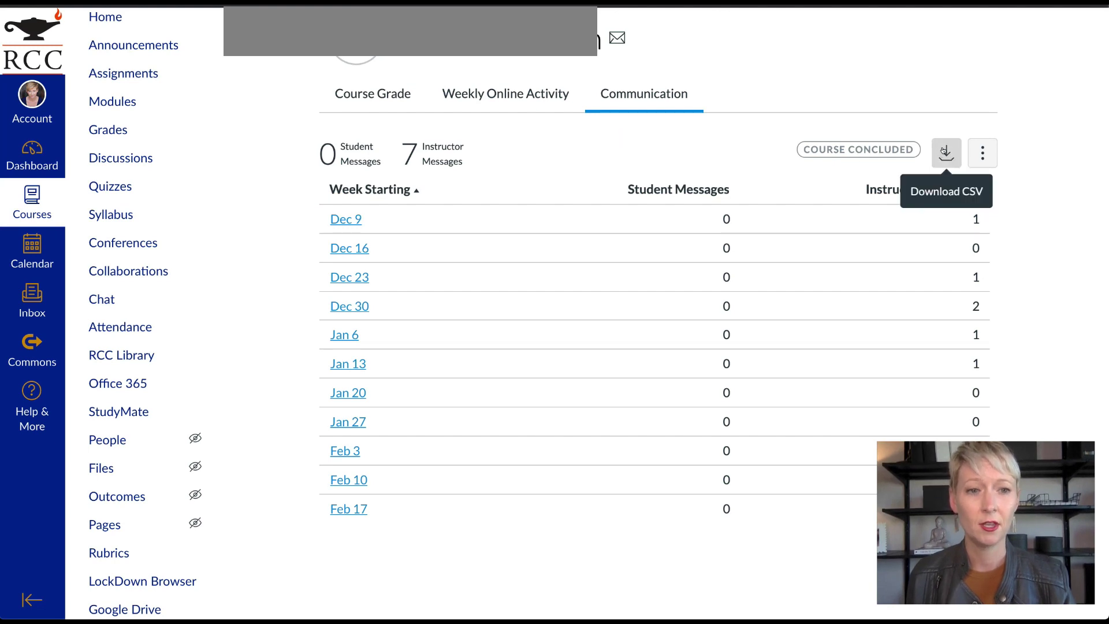
left_click(978, 152)
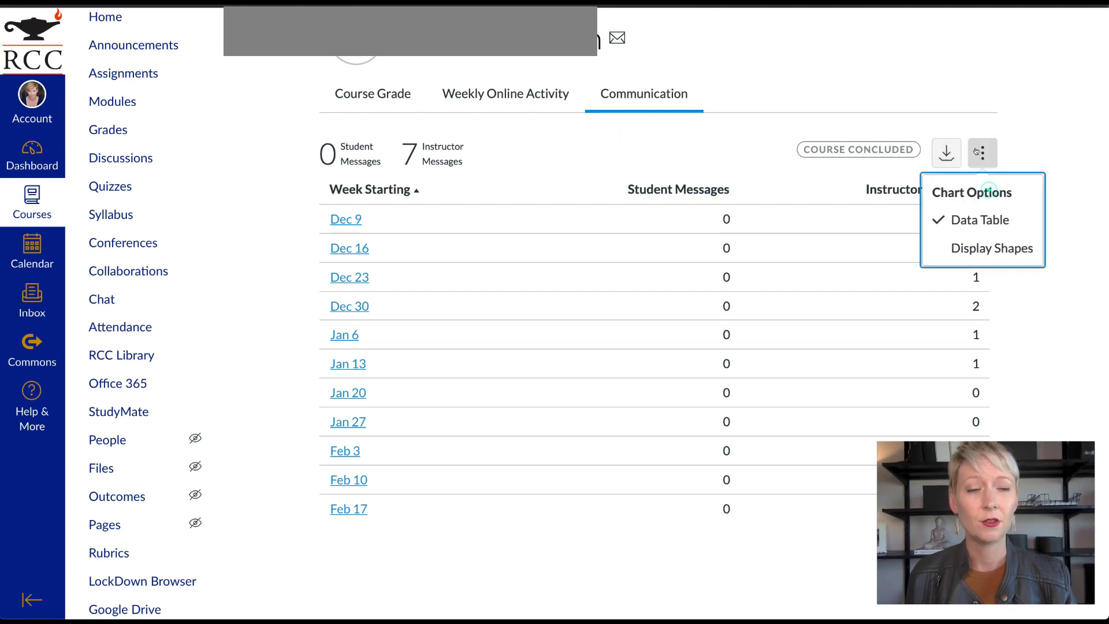
left_click(971, 249)
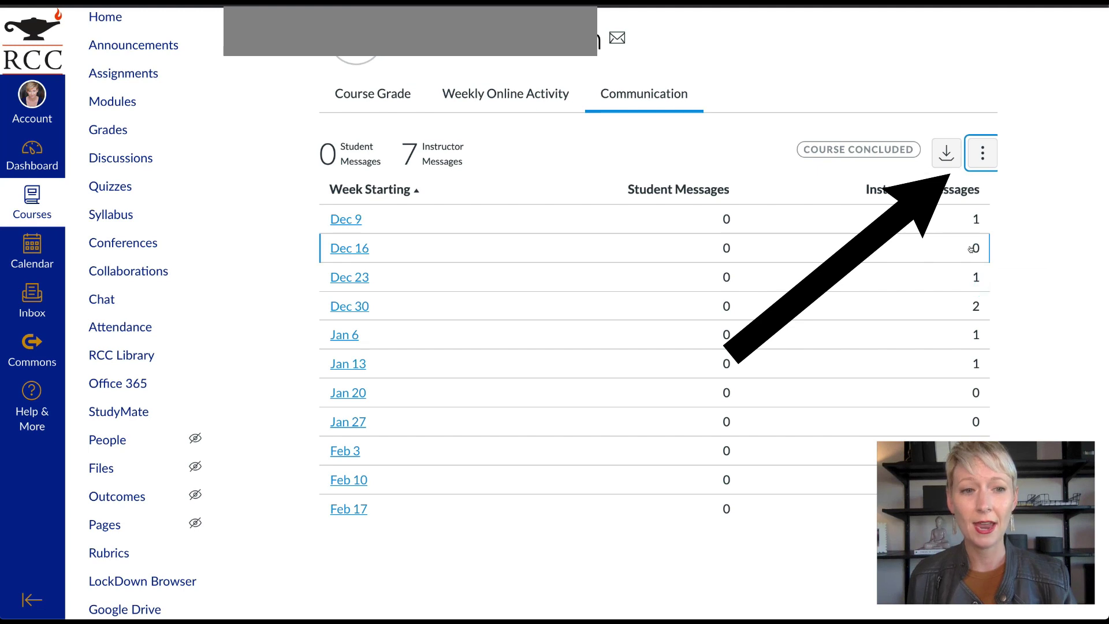
left_click(982, 153)
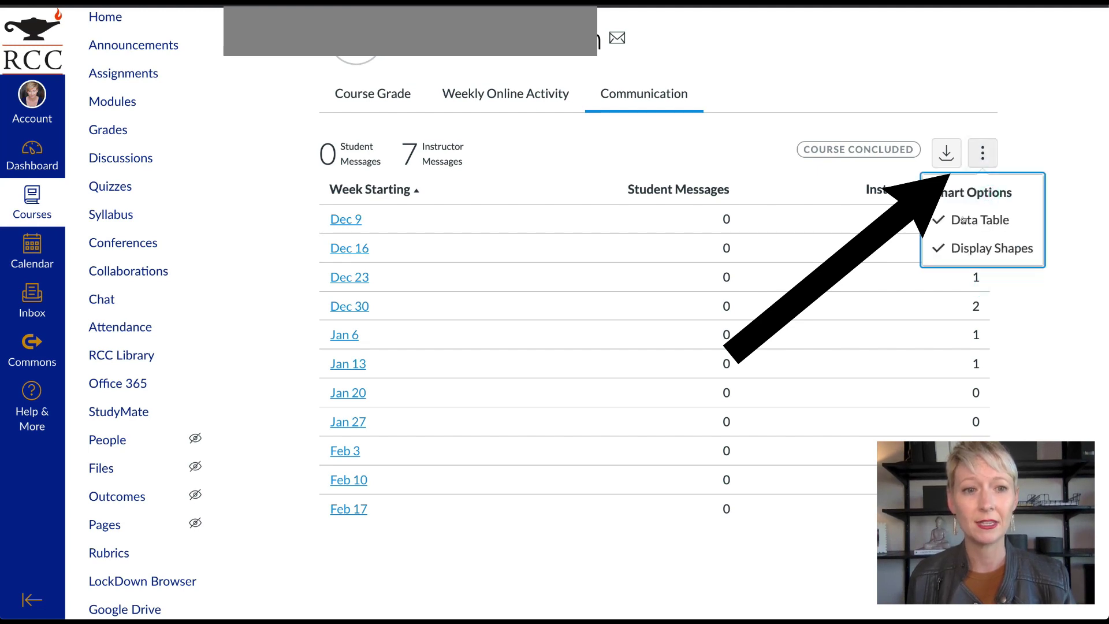
left_click(965, 220)
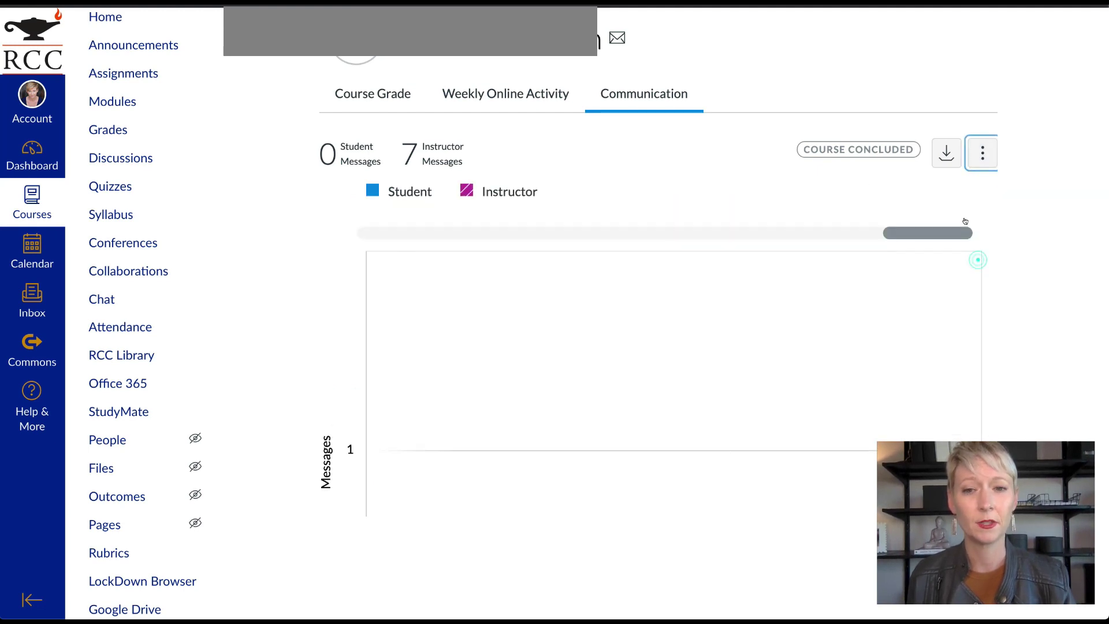
- Start a new message to the student using the envelope icon beside their name
scroll(532, 340, "down", 3)
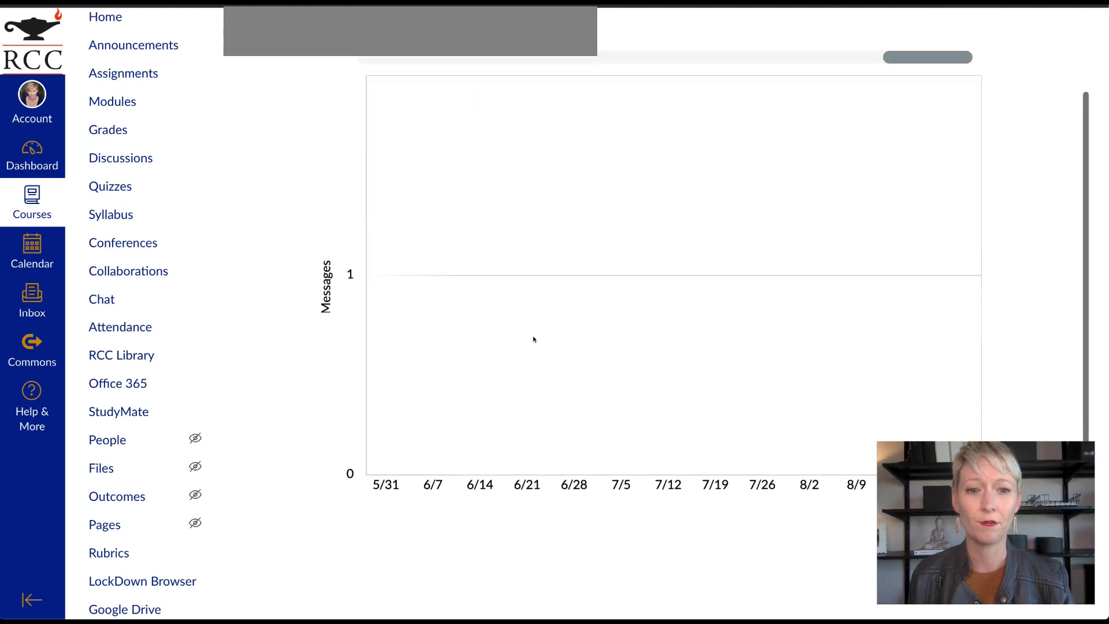
scroll(532, 340, "up", 3)
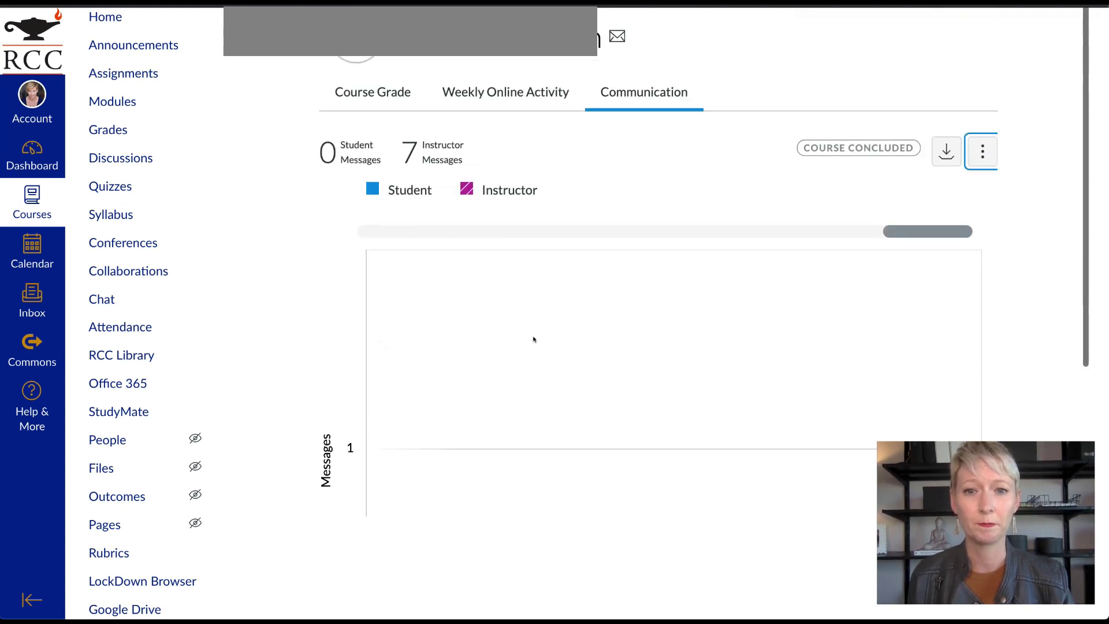
left_click(610, 34)
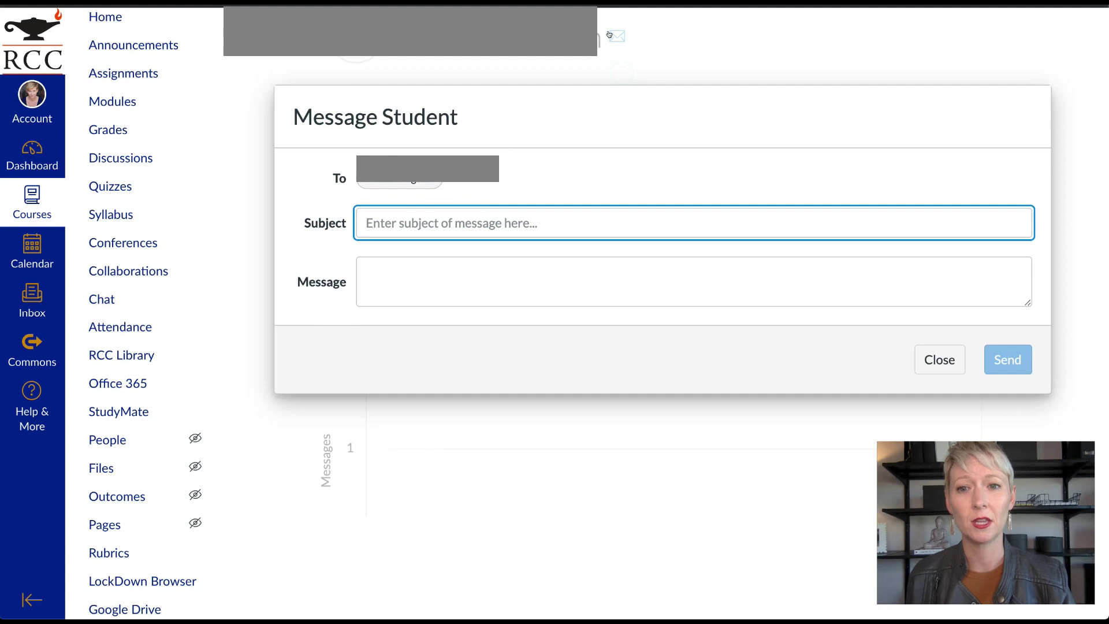